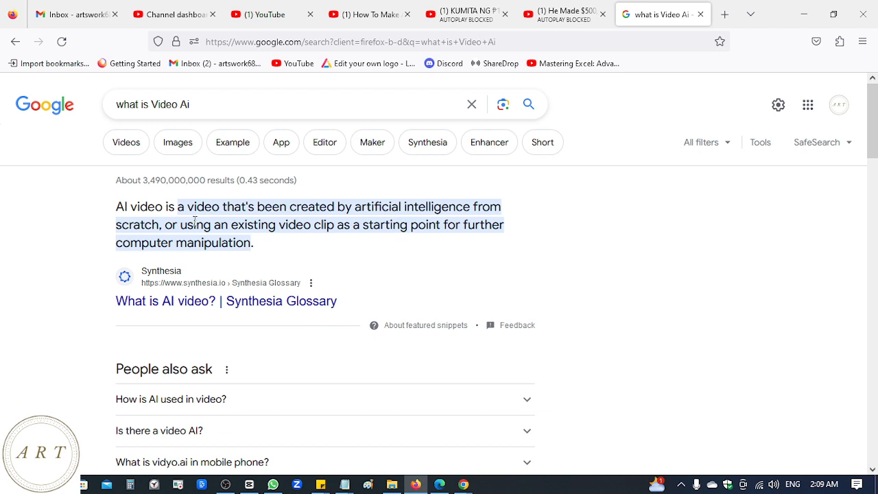
Read the definition of AI video in the search results and look over the related questions below it.
{"action": "left_click_drag", "start_coordinate": [155, 208], "coordinate": [331, 207]}
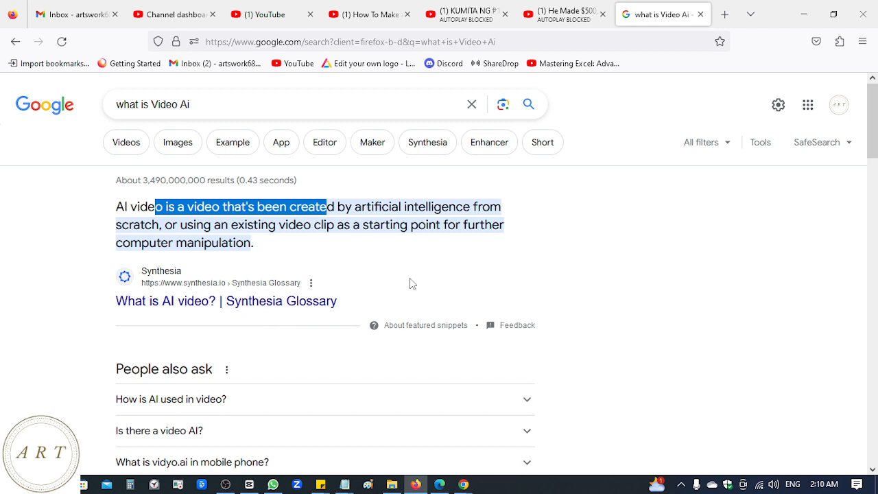
{"action": "scroll", "coordinate": [410, 283], "scroll_direction": "down", "scroll_amount": 3}
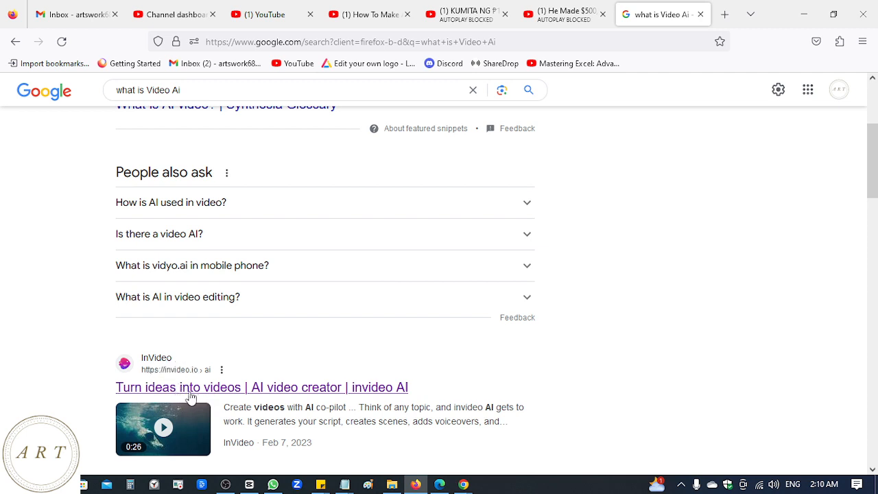
{"action": "scroll", "coordinate": [584, 248], "scroll_direction": "up", "scroll_amount": 3}
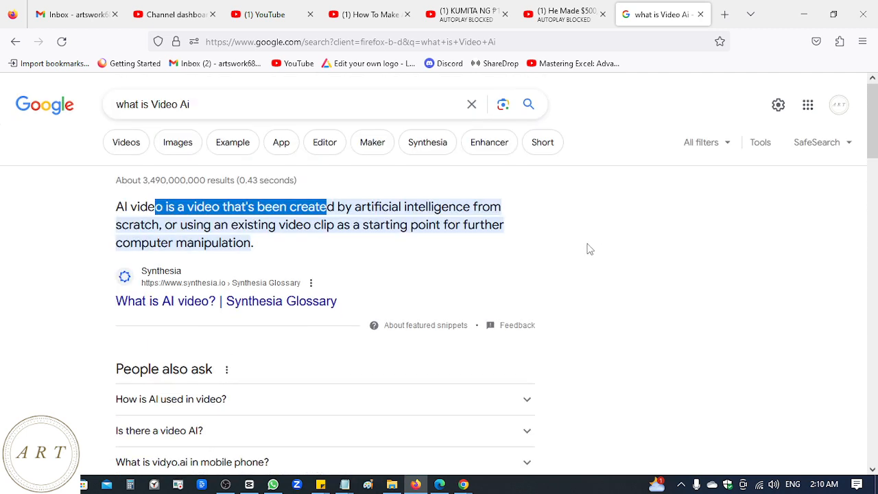
Switch to the Notepad note "How To Use InVideo Ai?" and review its requirements, highlighting ChatGPT and InVideo Ai.
{"action": "left_click", "coordinate": [342, 476]}
{"action": "left_click", "coordinate": [344, 432]}
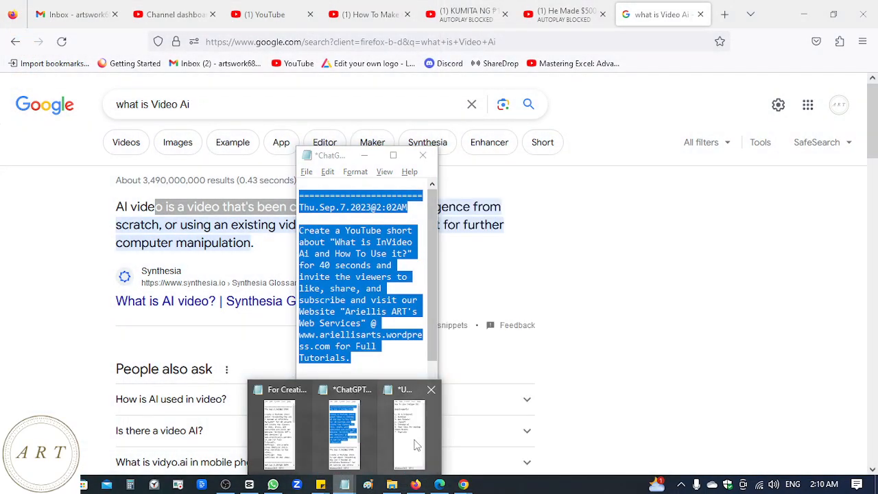
{"action": "left_click", "coordinate": [411, 429]}
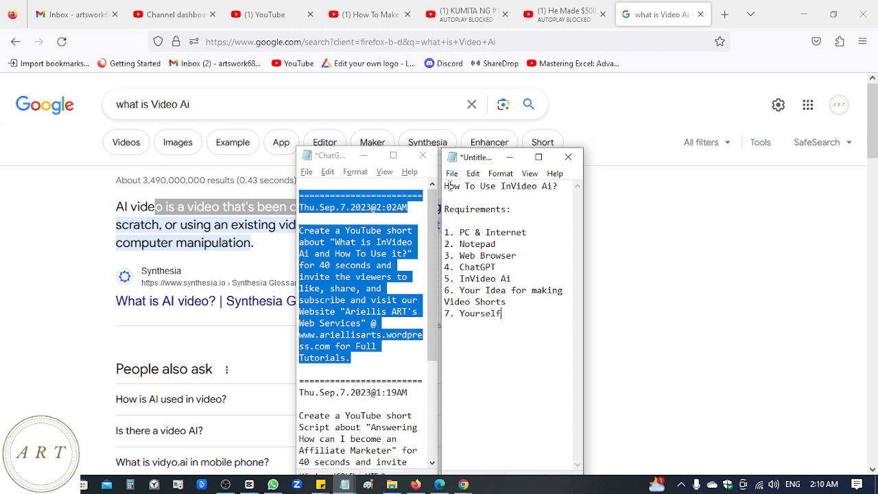
{"action": "left_click_drag", "start_coordinate": [444, 185], "coordinate": [538, 330]}
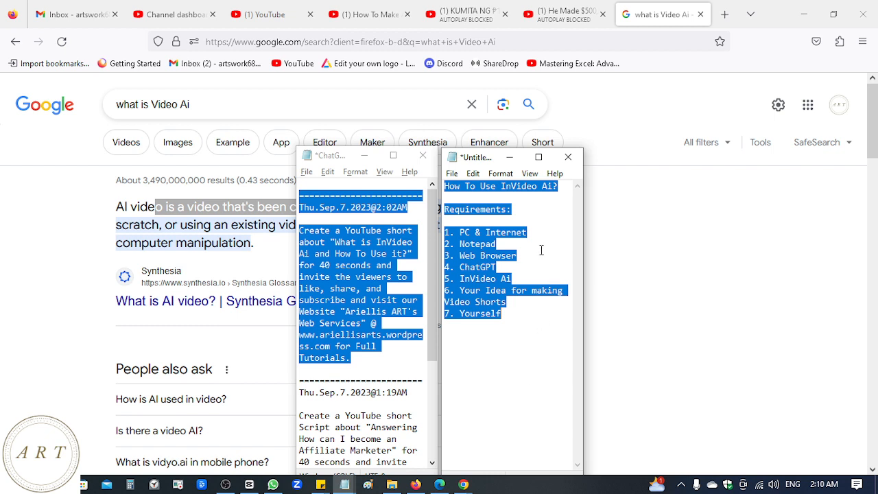
{"action": "left_click", "coordinate": [478, 262]}
{"action": "left_click_drag", "start_coordinate": [457, 267], "coordinate": [528, 266]}
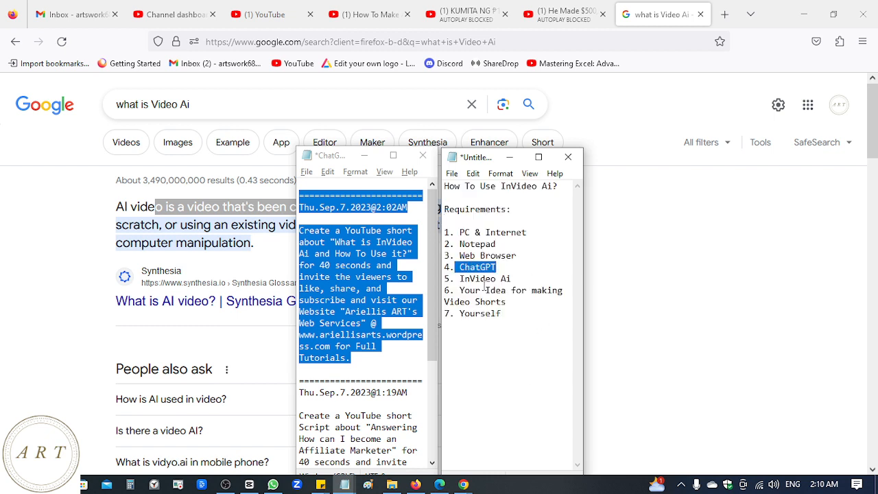
{"action": "left_click_drag", "start_coordinate": [460, 280], "coordinate": [530, 276]}
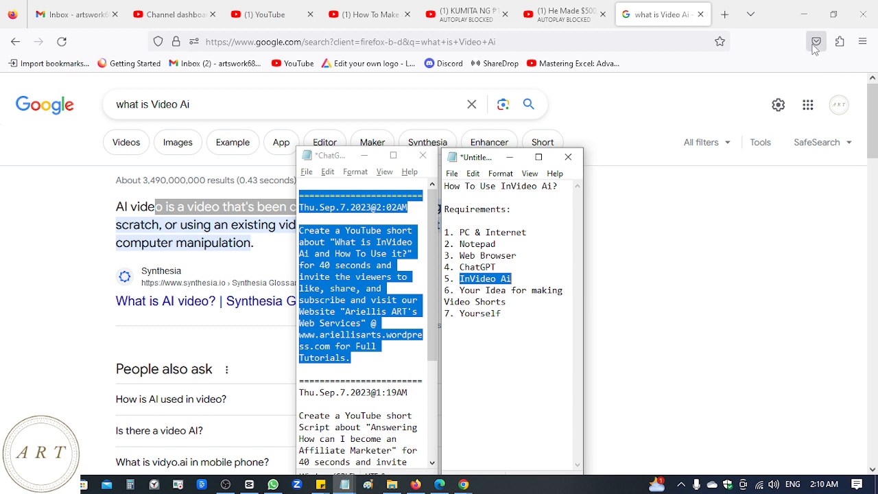
{"action": "left_click", "coordinate": [719, 42]}
{"action": "left_click", "coordinate": [719, 42]}
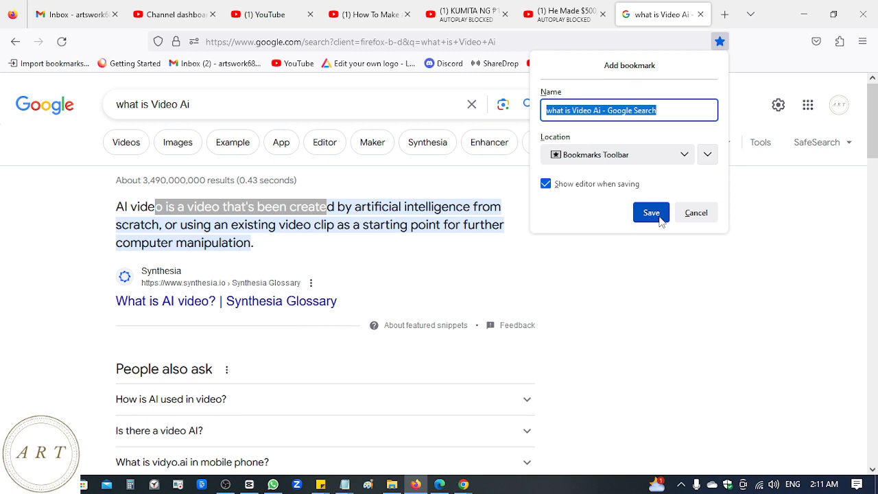
{"action": "left_click", "coordinate": [707, 215]}
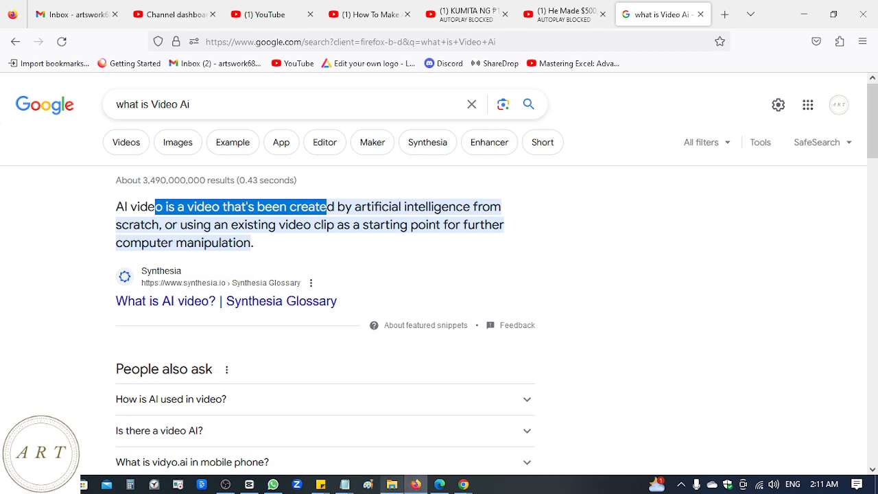
Bring the "How To Use InVideo Ai?" note back up and highlight the whole requirements list.
{"action": "left_click", "coordinate": [355, 485]}
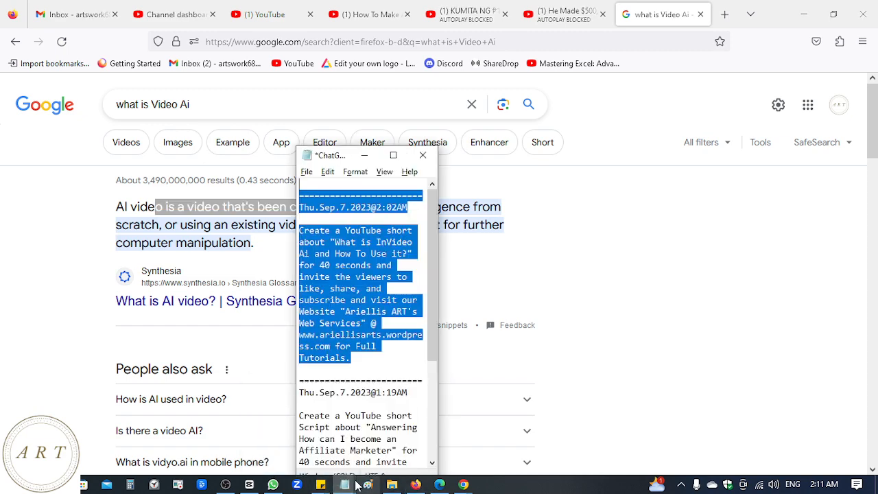
{"action": "mouse_move", "coordinate": [346, 485]}
{"action": "left_click", "coordinate": [425, 435]}
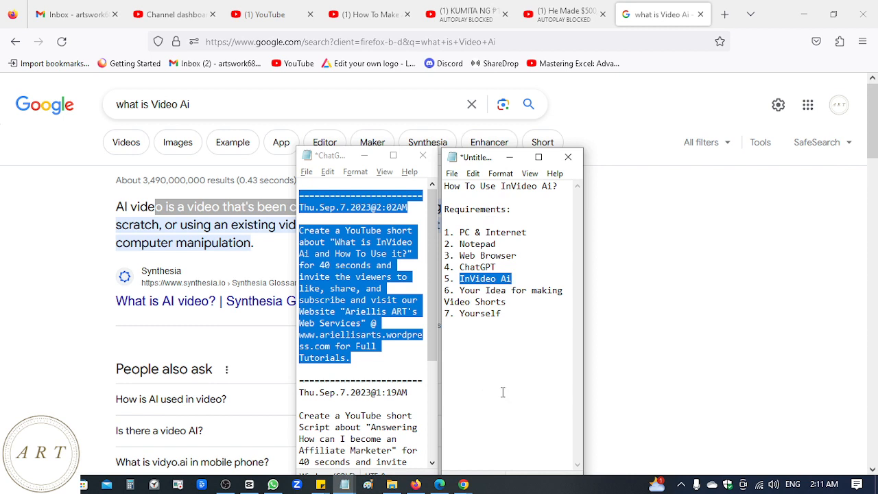
{"action": "left_click_drag", "start_coordinate": [502, 392], "coordinate": [444, 198]}
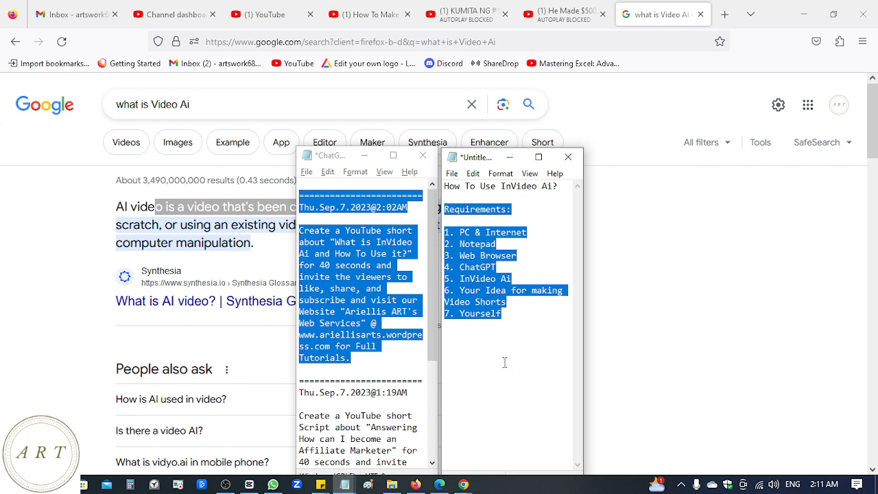
Copy the 2:02AM YouTube short prompt from the ChatGPT note, switch to invideo AI in Chrome and start a new AI video.
{"action": "left_click_drag", "start_coordinate": [362, 364], "coordinate": [299, 229]}
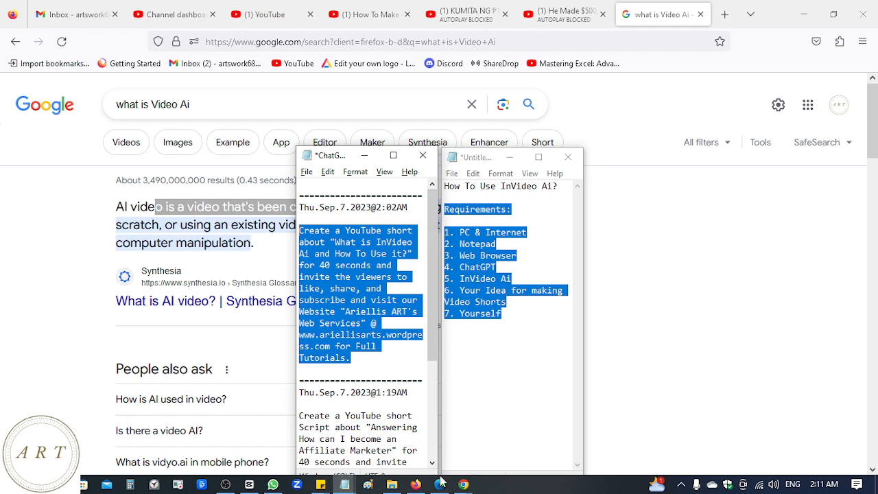
{"action": "mouse_move", "coordinate": [462, 484]}
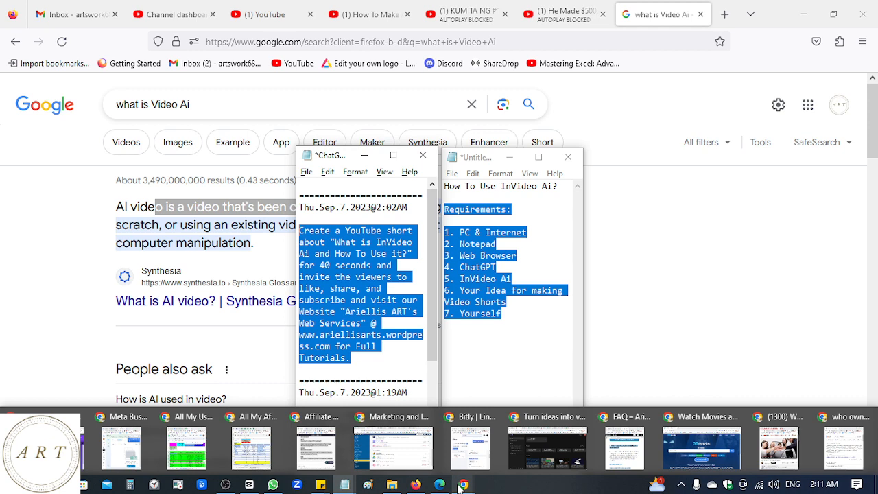
{"action": "left_click", "coordinate": [548, 446]}
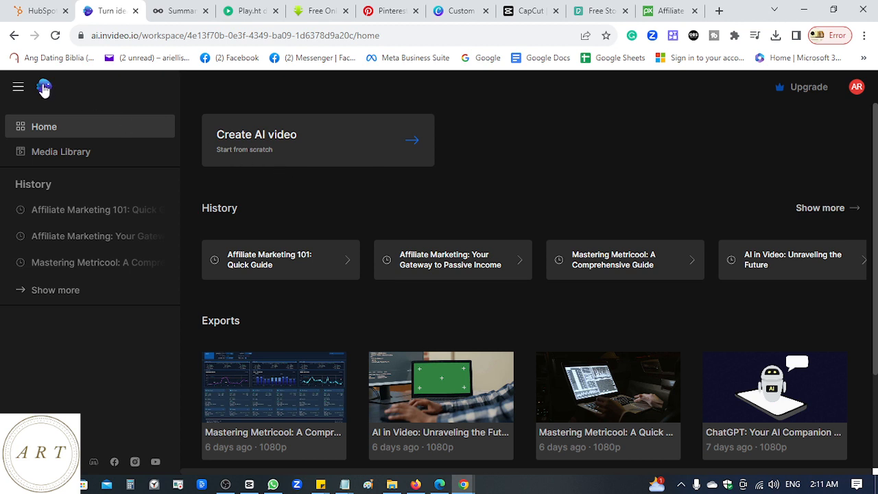
{"action": "left_click", "coordinate": [299, 149]}
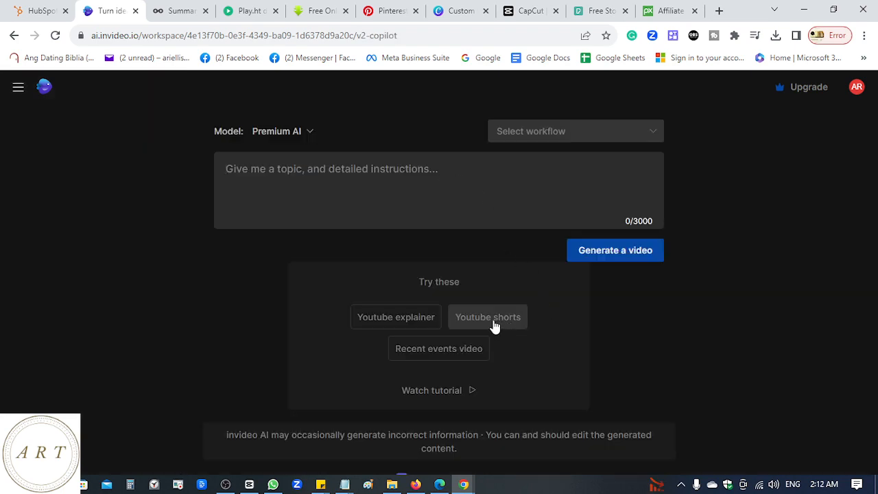
Choose the Youtube shorts template and paste in the 40-second "What is InVideo Ai and How To Use it?" prompt.
{"action": "left_click", "coordinate": [494, 324]}
{"action": "left_click", "coordinate": [394, 217]}
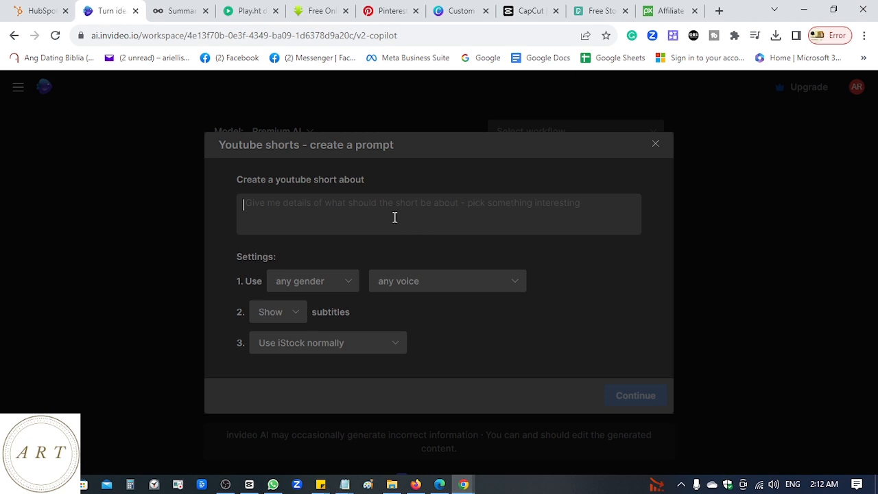
{"action": "key", "text": "ctrl+v"}
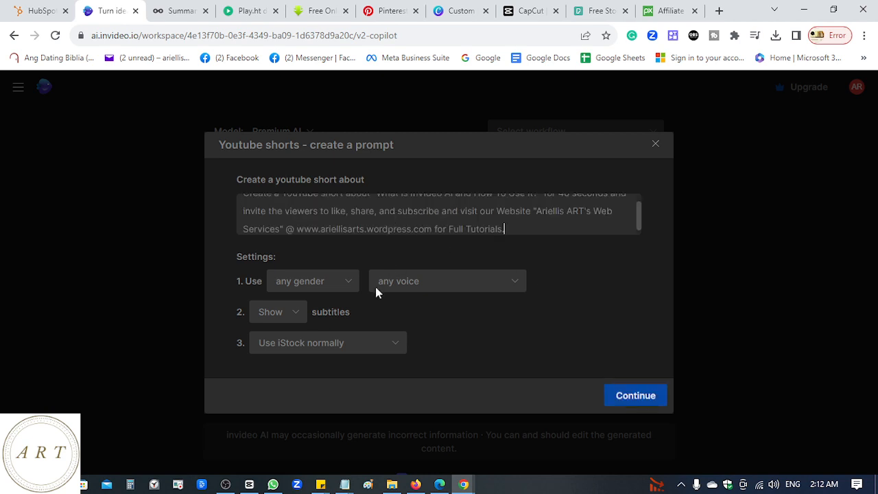
Set the narration to a male with a clear American voice and accept the Youtube shorts prompt settings.
{"action": "left_click", "coordinate": [339, 284]}
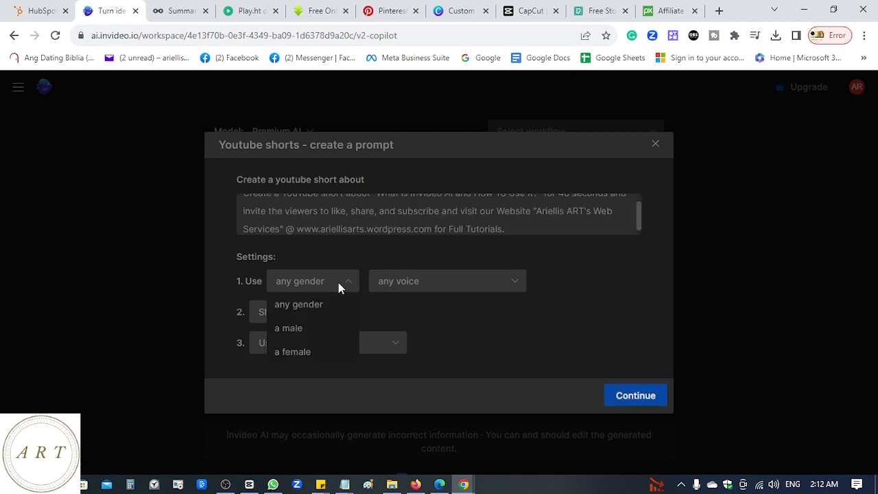
{"action": "left_click", "coordinate": [317, 331]}
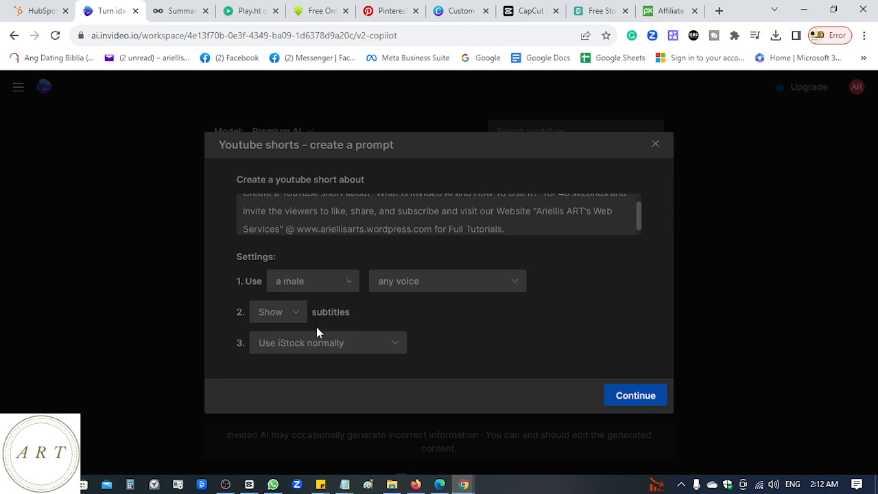
{"action": "left_click", "coordinate": [450, 293]}
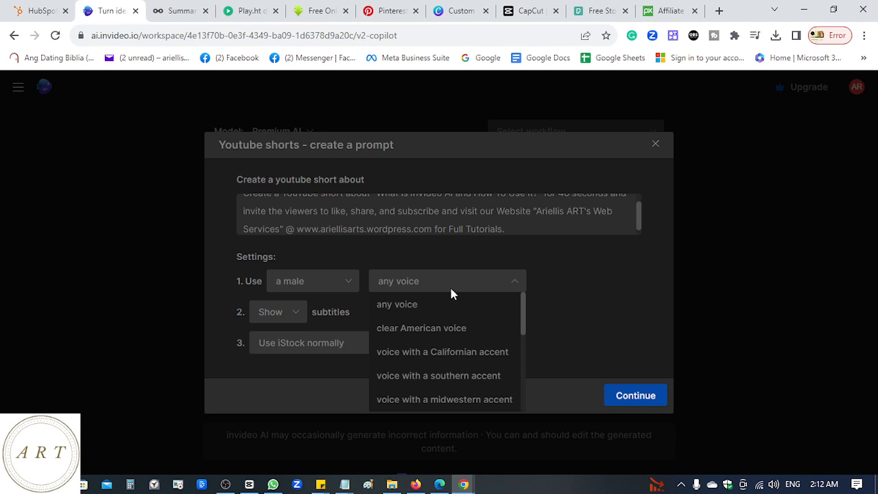
{"action": "left_click", "coordinate": [443, 330]}
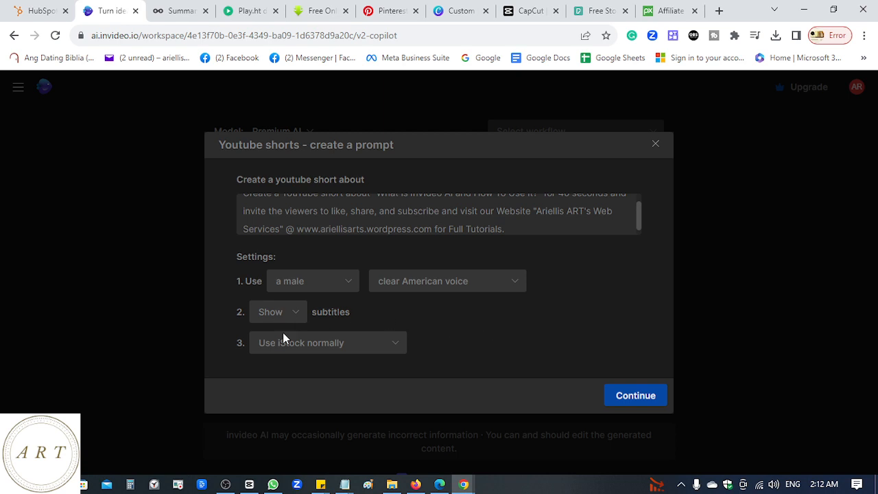
{"action": "left_click", "coordinate": [634, 398]}
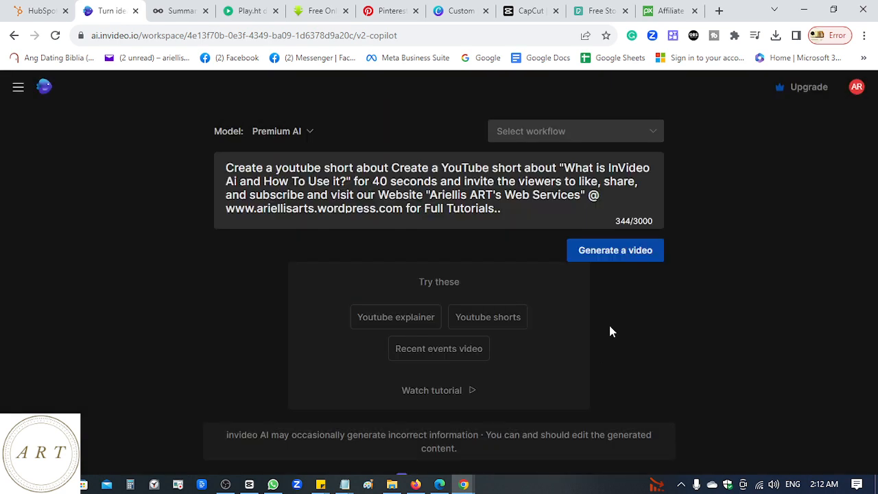
Generate the video for Content Creators with the Minimalist Modern look for Youtube Shorts, and play its preview.
{"action": "left_click", "coordinate": [615, 251]}
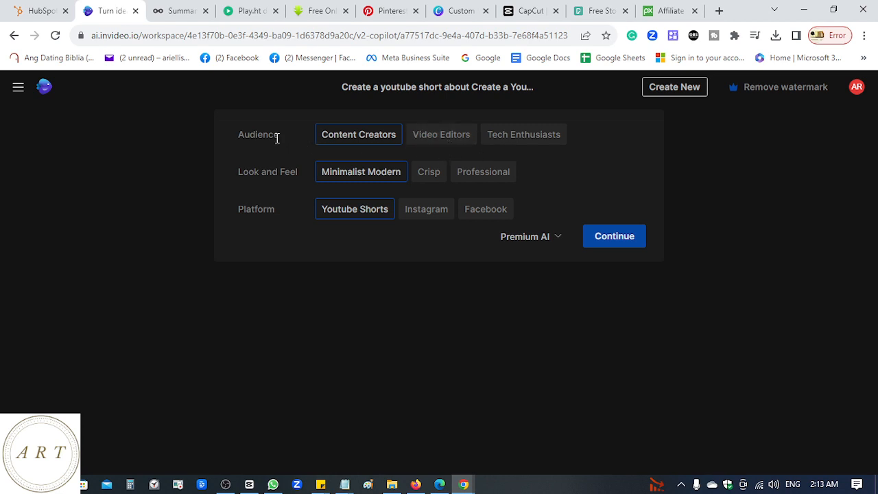
{"action": "left_click_drag", "start_coordinate": [239, 133], "coordinate": [285, 131]}
{"action": "left_click", "coordinate": [615, 240]}
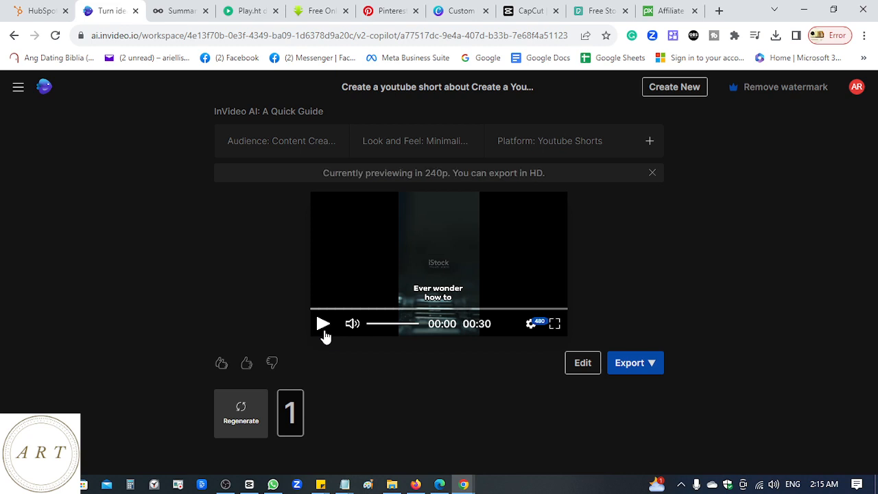
{"action": "left_click", "coordinate": [326, 331]}
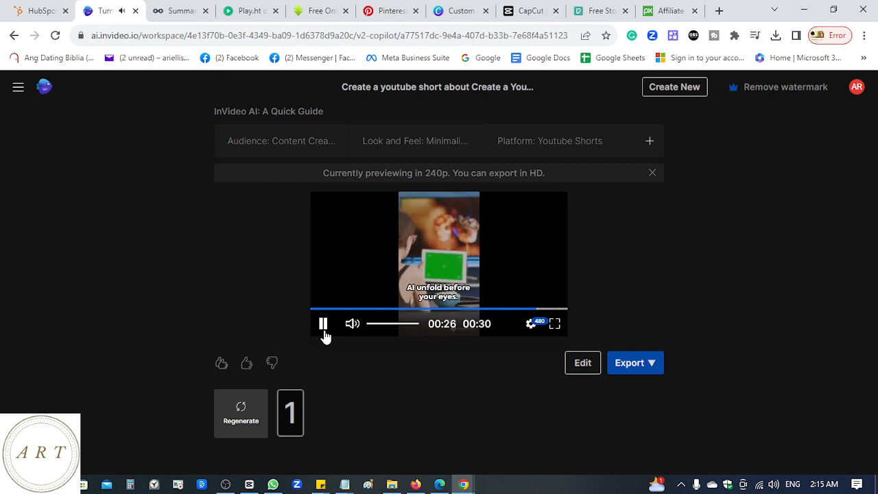
Export the video at 1080p with stock watermarks and Normal invideo AI branding.
{"action": "left_click", "coordinate": [654, 371]}
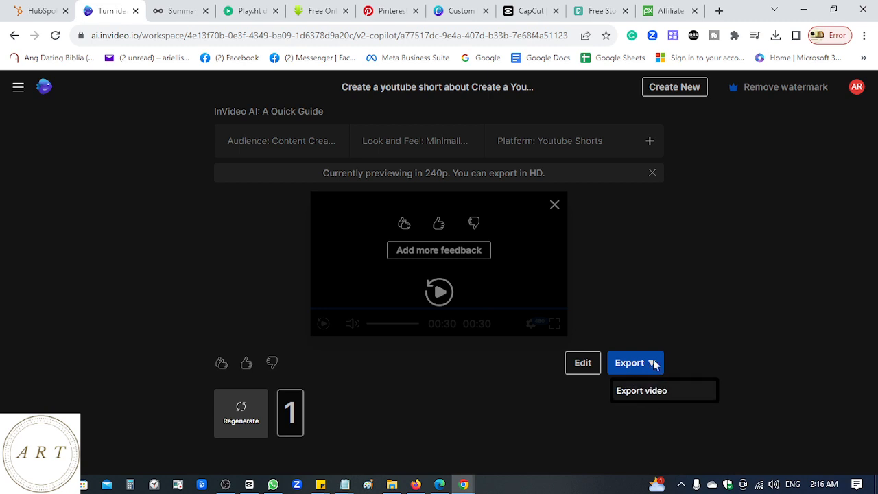
{"action": "left_click", "coordinate": [645, 393]}
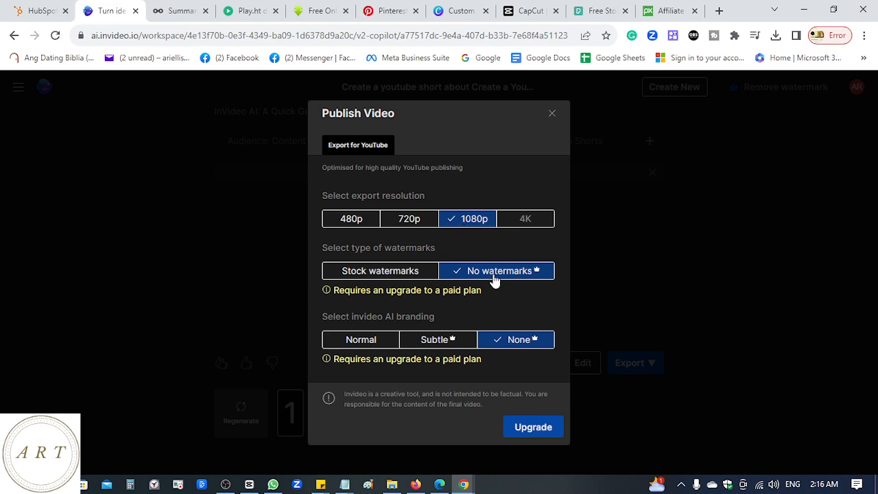
{"action": "left_click", "coordinate": [397, 278]}
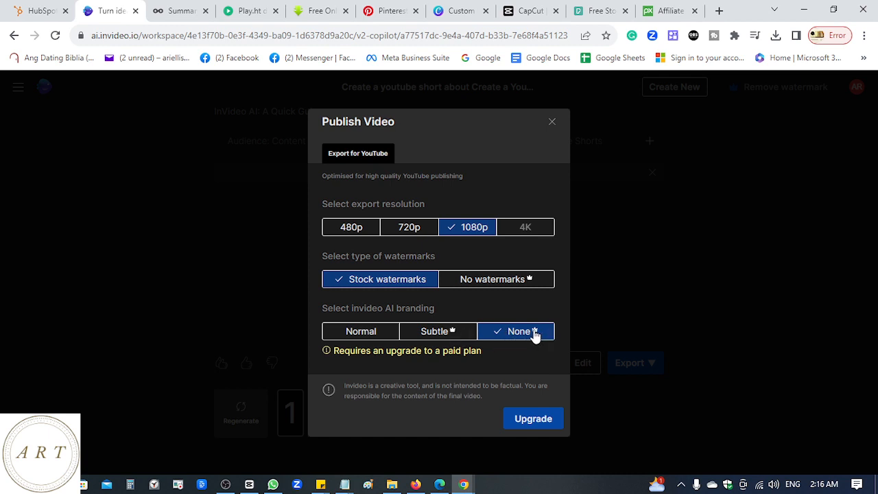
{"action": "left_click", "coordinate": [379, 341]}
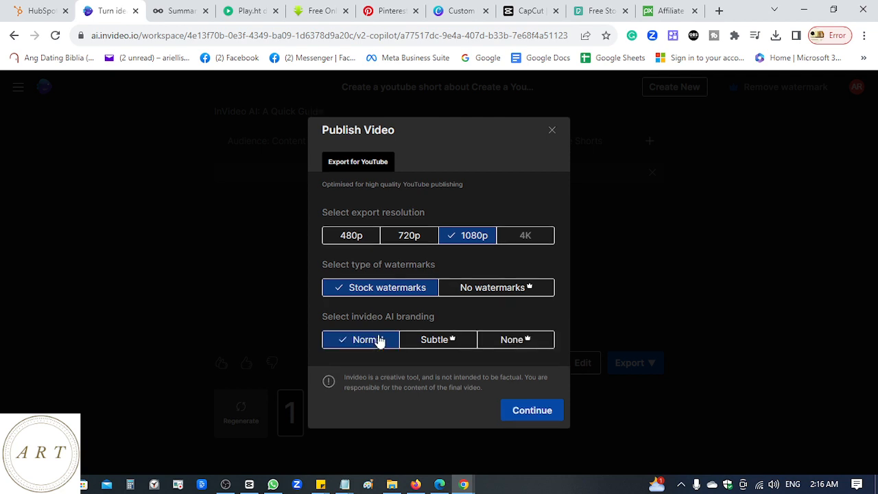
{"action": "left_click", "coordinate": [530, 418]}
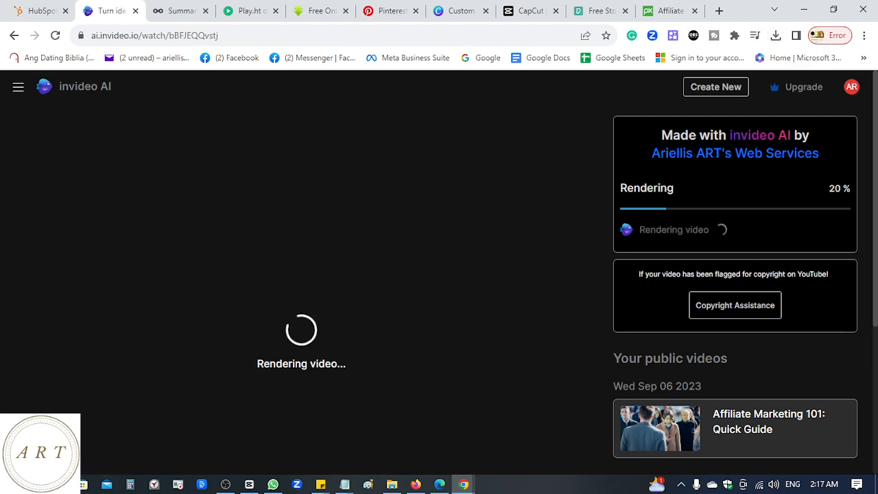
{"action": "key", "text": "super"}
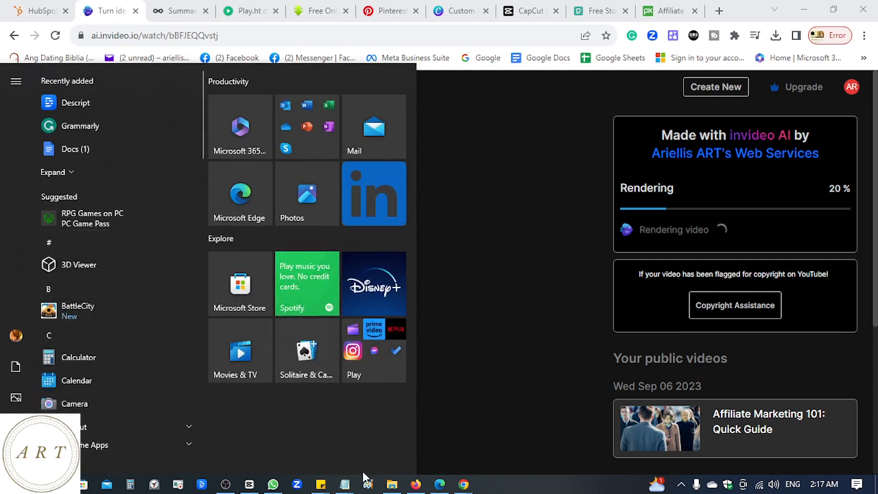
{"action": "left_click", "coordinate": [392, 484]}
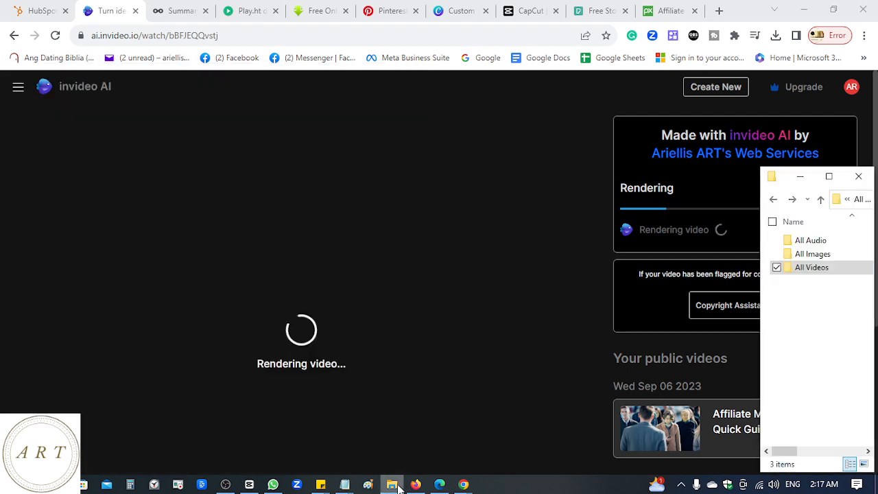
{"action": "left_click", "coordinate": [392, 484]}
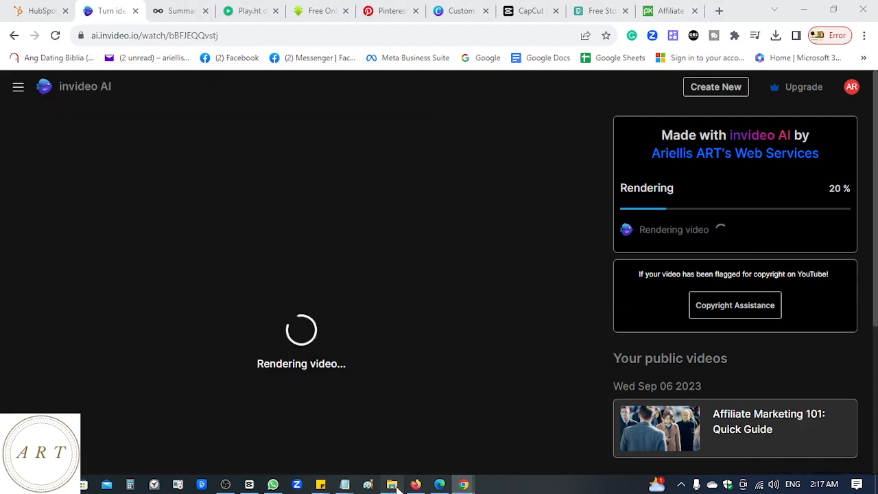
Check the browser's recent downloads during rendering and try to show the Affiliate Marketing 101 video in its folder.
{"action": "left_click", "coordinate": [392, 484]}
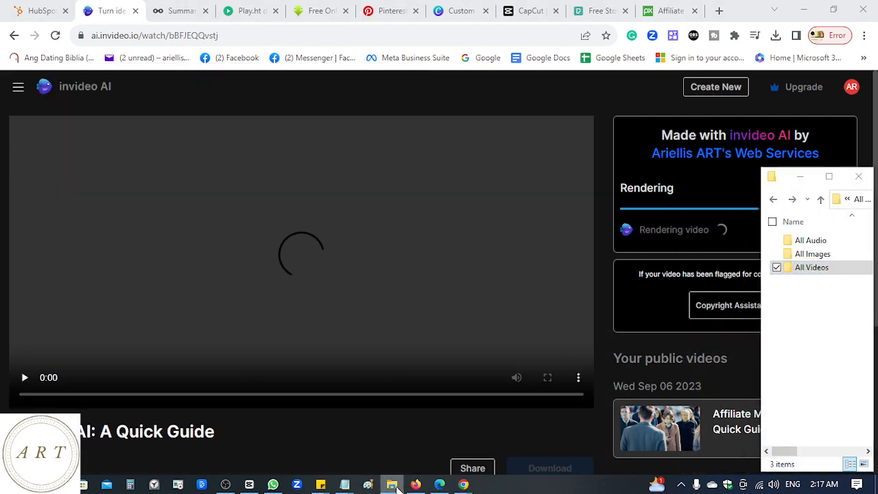
{"action": "right_click", "coordinate": [395, 486]}
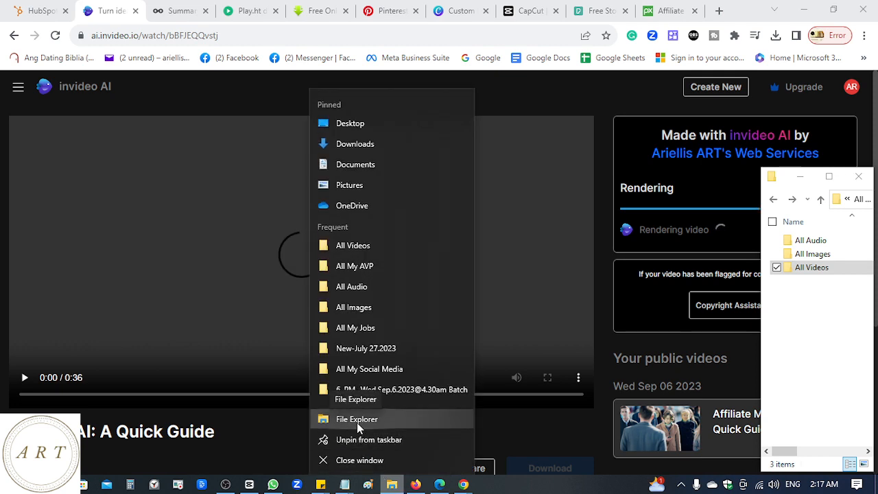
{"action": "left_click", "coordinate": [776, 36]}
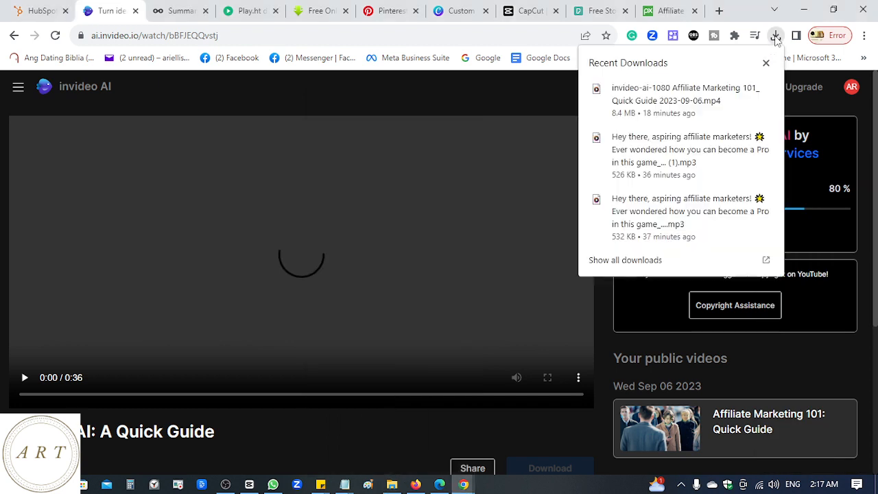
{"action": "mouse_move", "coordinate": [759, 91]}
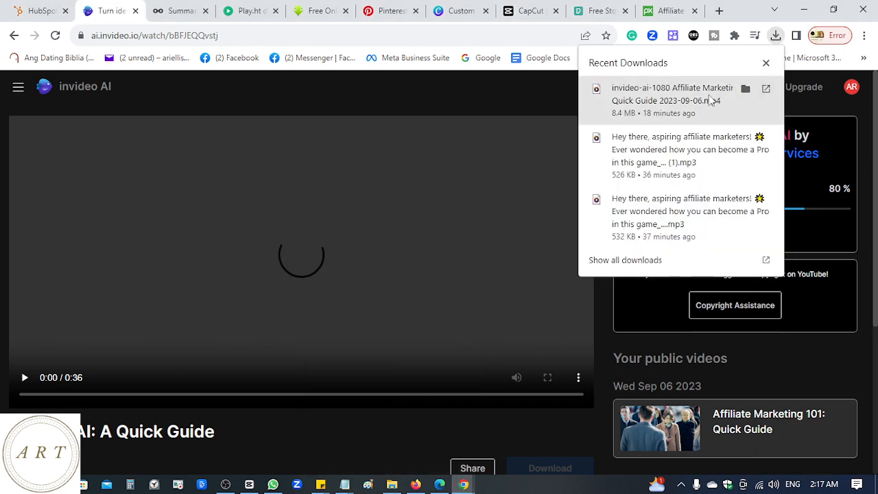
{"action": "left_click", "coordinate": [747, 90]}
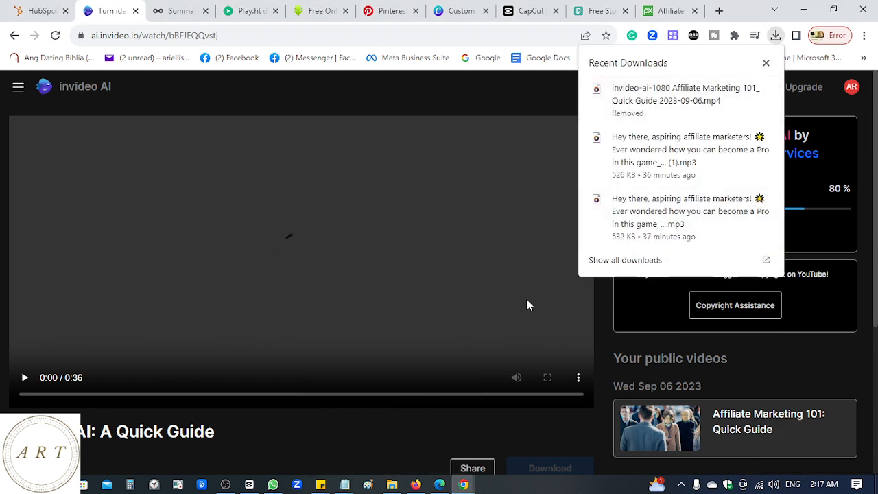
{"action": "mouse_move", "coordinate": [746, 91]}
{"action": "mouse_move", "coordinate": [416, 485]}
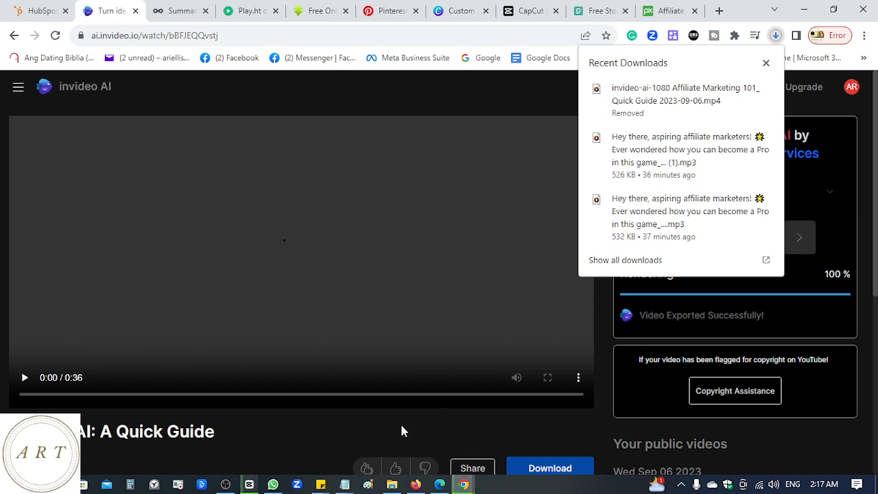
Switch to the ChatGPT browser window and start a new chat.
{"action": "left_click", "coordinate": [467, 485]}
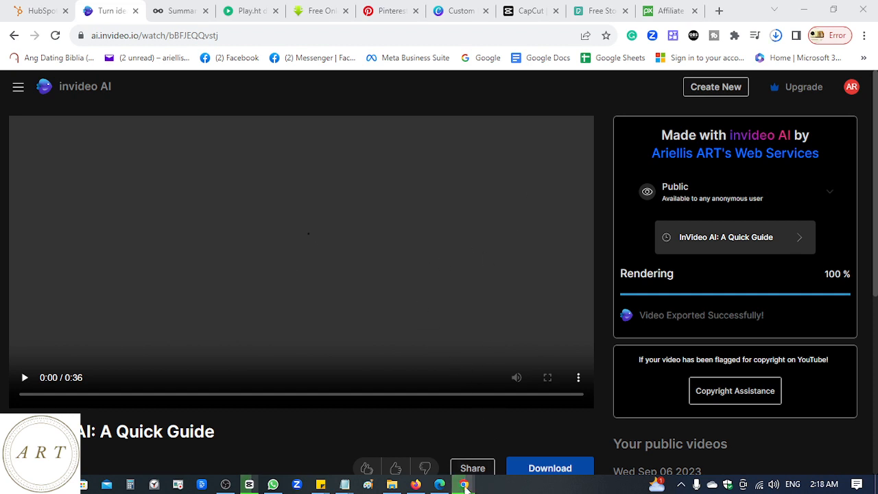
{"action": "mouse_move", "coordinate": [465, 485]}
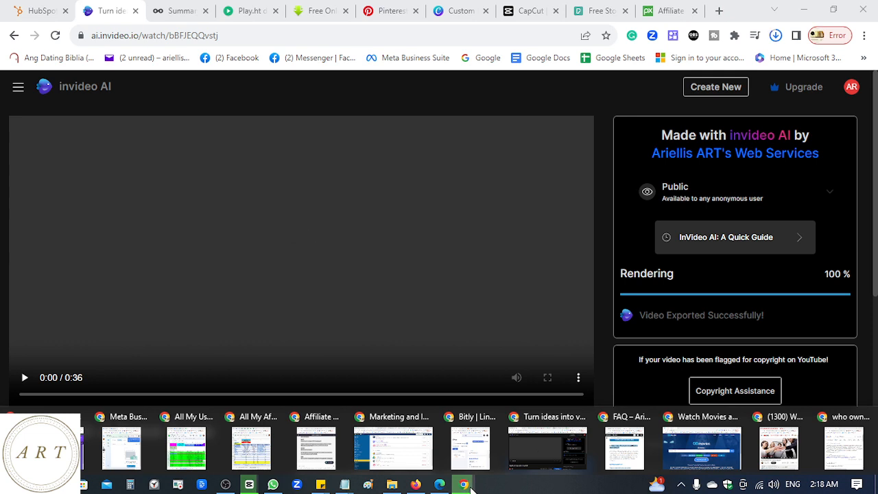
{"action": "mouse_move", "coordinate": [348, 489]}
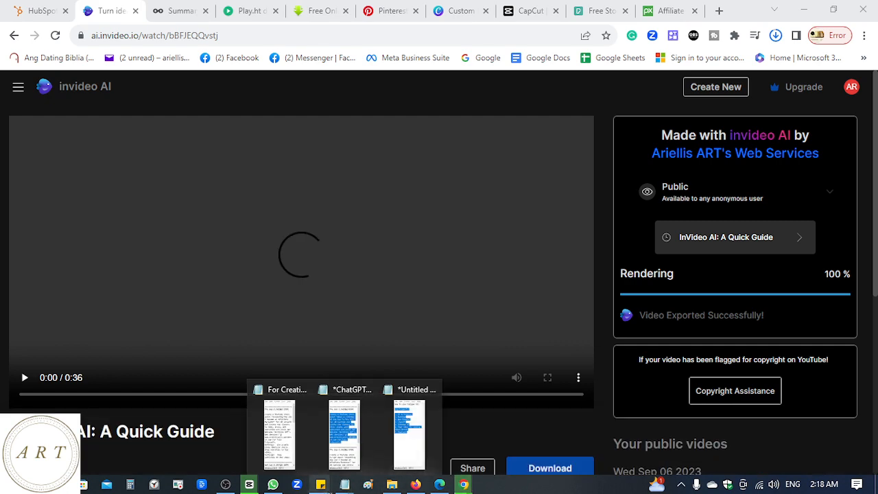
{"action": "left_click", "coordinate": [285, 449]}
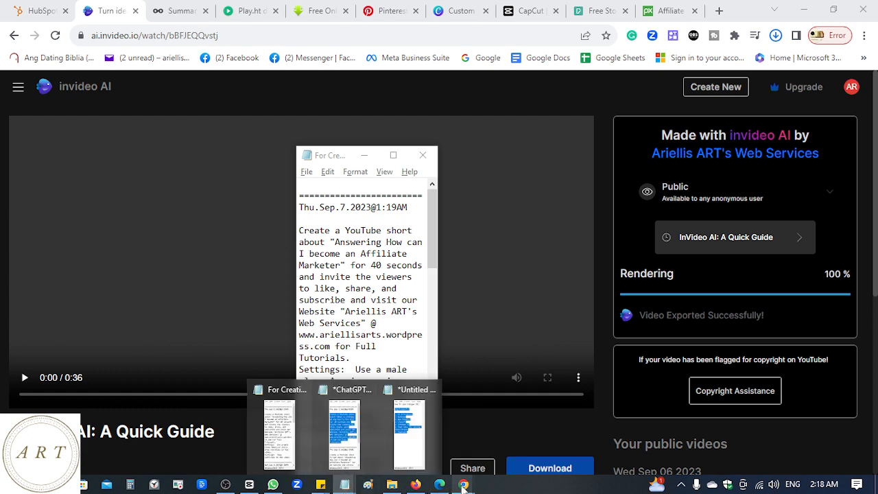
{"action": "mouse_move", "coordinate": [463, 484]}
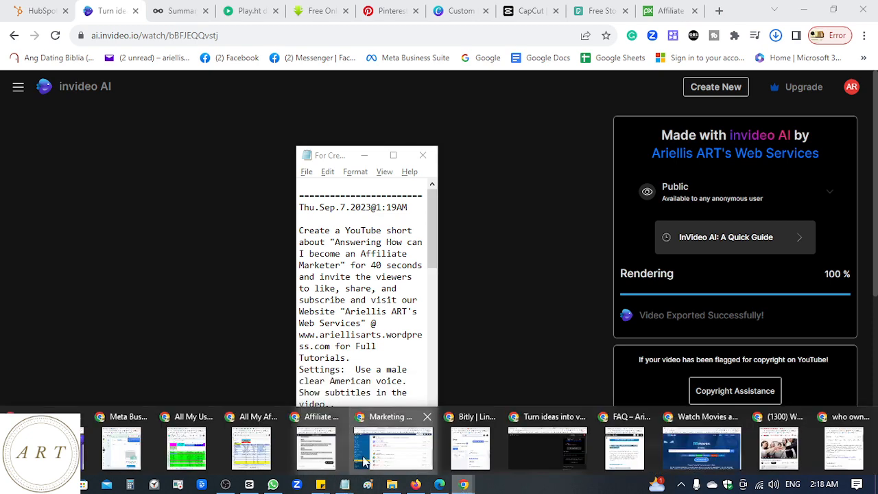
{"action": "left_click", "coordinate": [310, 445]}
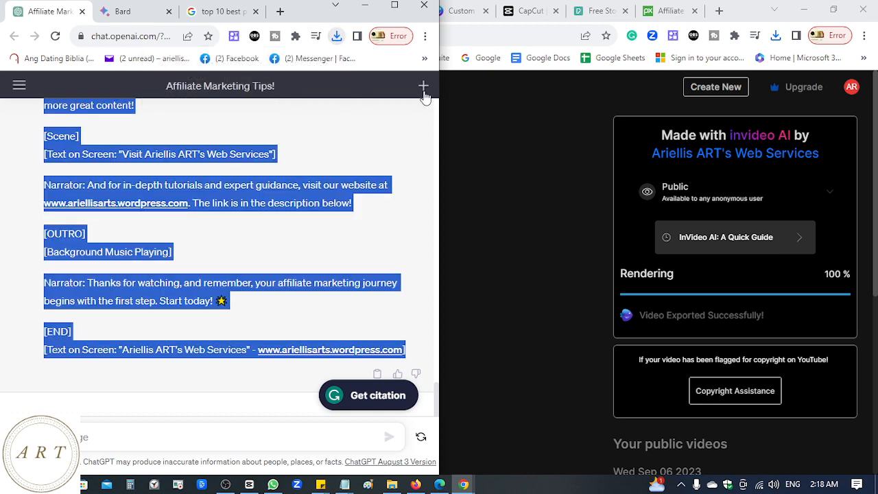
{"action": "left_click", "coordinate": [423, 86]}
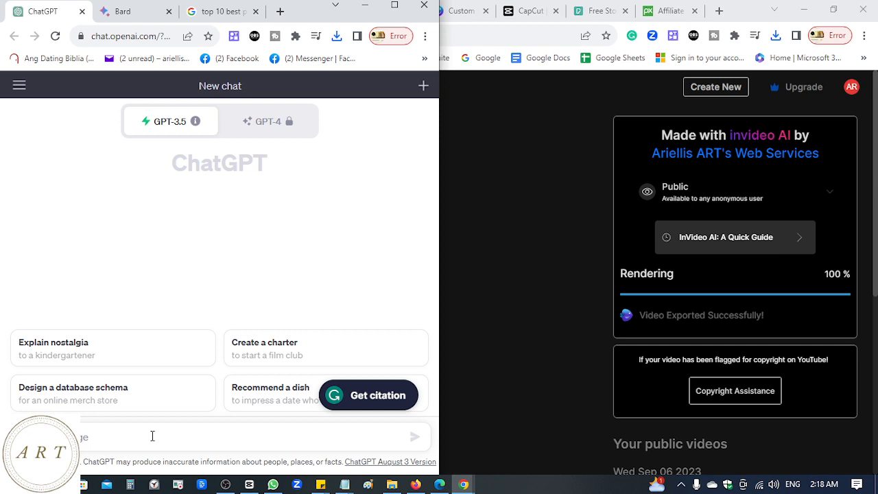
Draft a prompt requesting a description, category, SEO keywords, and tags for YouTube.
{"action": "type", "text": "t"}
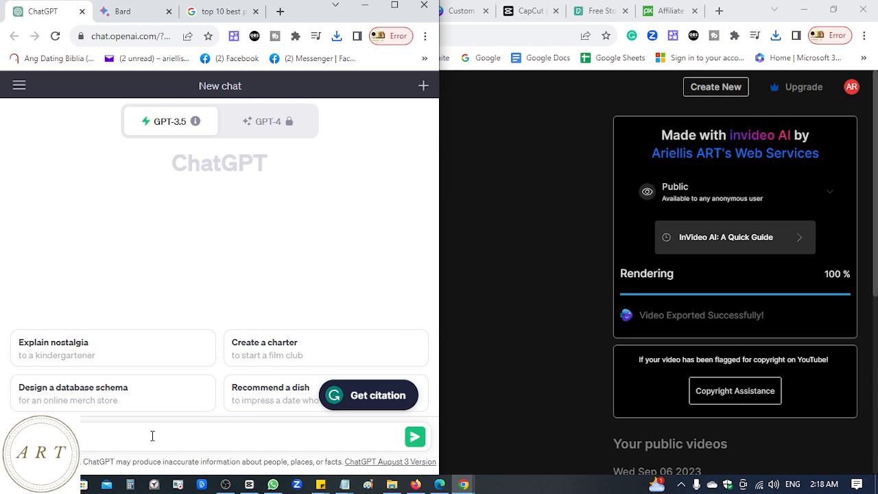
{"action": "type", "text": "Descriotion, "}
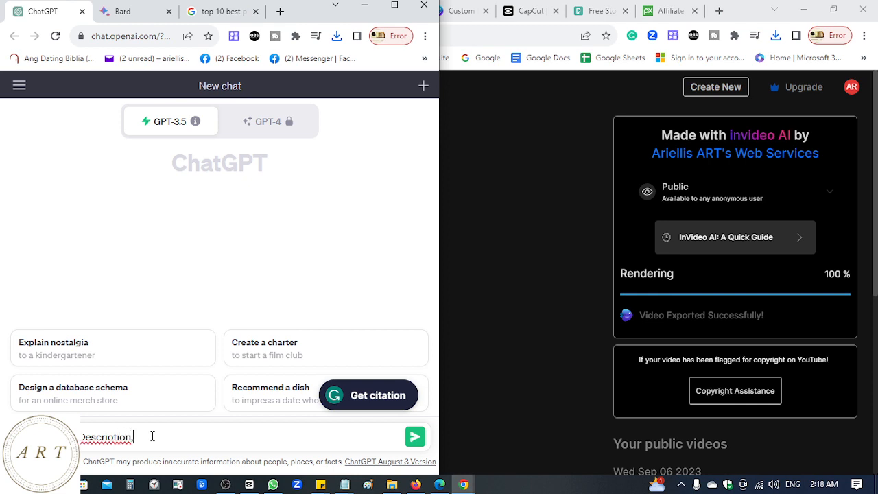
{"action": "type", "text": "Category, SEO Keywords, T"}
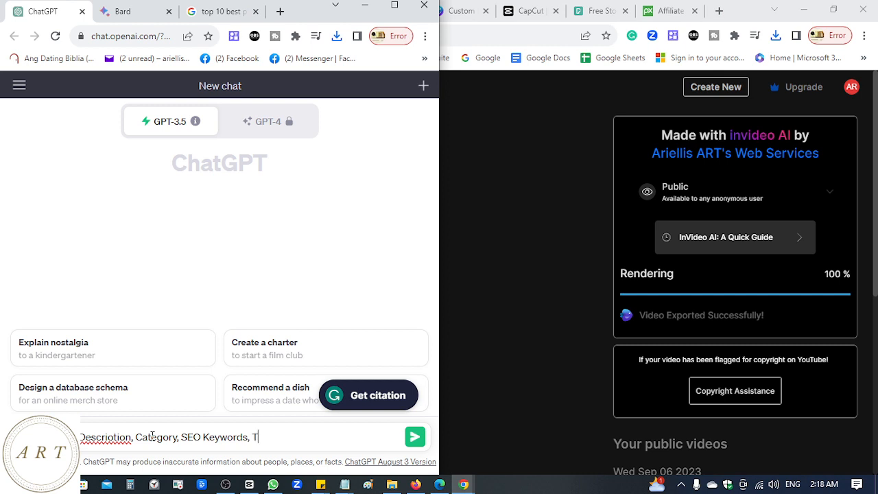
{"action": "key", "text": "BackSpace"}
{"action": "key", "text": "BackSpace"}
{"action": "type", "text": "and Tags for YouTube"}
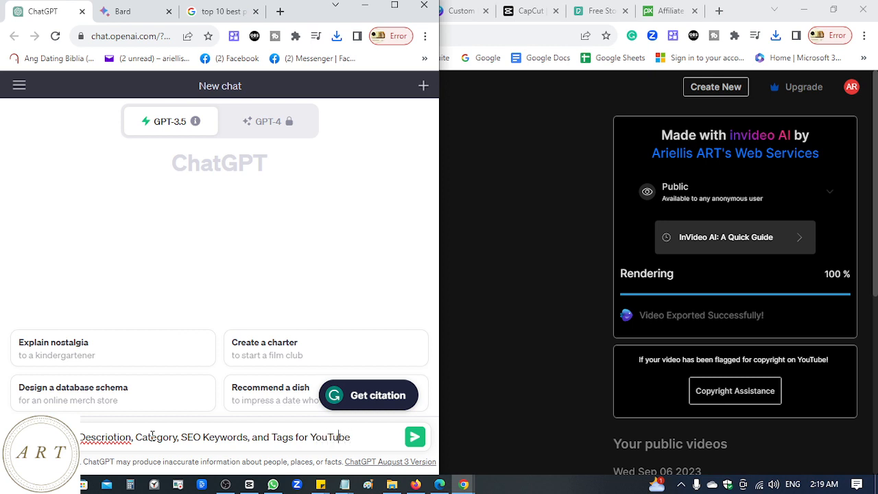
Copy the topic "What is InVideo Ai and How To Use it?" from Notepad and insert it in quotation marks after "Tags" in the ChatGPT prompt.
{"action": "key", "text": "Left"}
{"action": "key", "text": "Left"}
{"action": "key", "text": "Left"}
{"action": "key", "text": "Left"}
{"action": "key", "text": "Left"}
{"action": "key", "text": "Left"}
{"action": "key", "text": "Left"}
{"action": "type", "text": "\""}
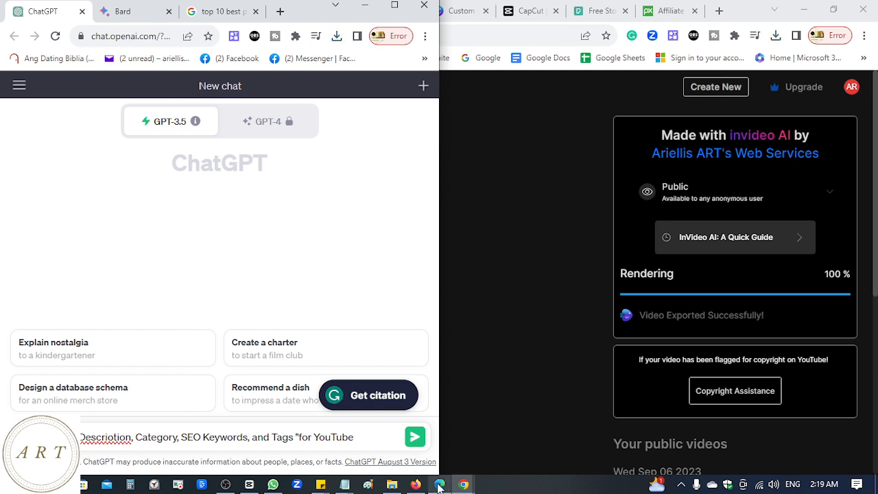
{"action": "left_click", "coordinate": [350, 489]}
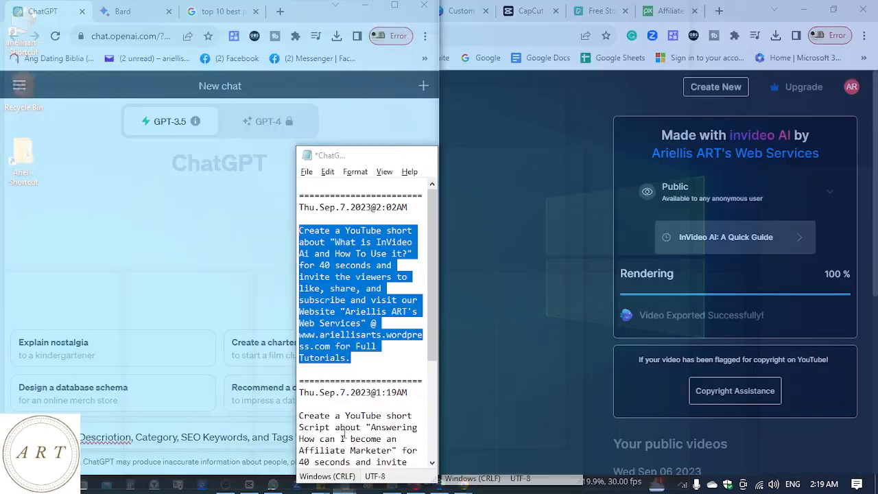
{"action": "left_click", "coordinate": [347, 439]}
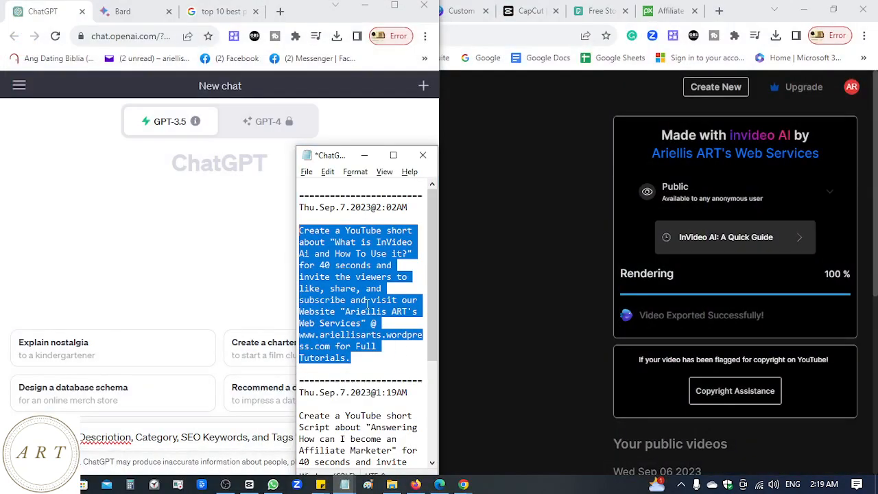
{"action": "left_click", "coordinate": [342, 242]}
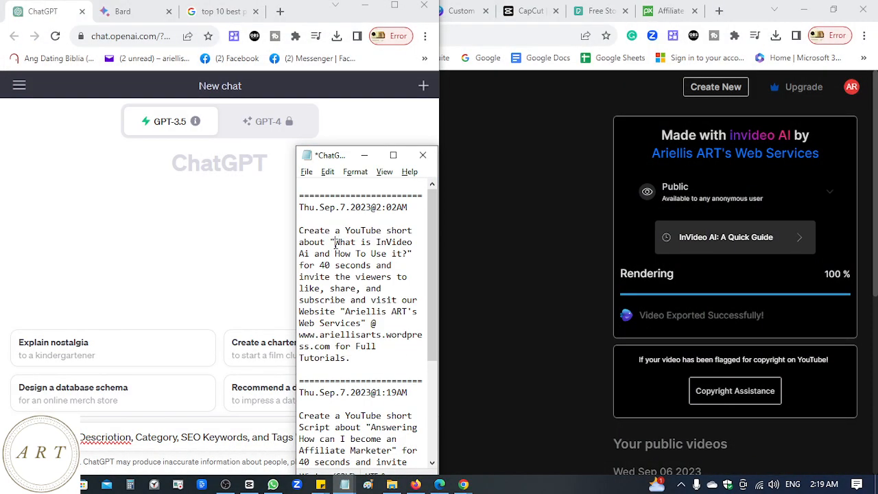
{"action": "left_click_drag", "start_coordinate": [334, 242], "coordinate": [410, 253]}
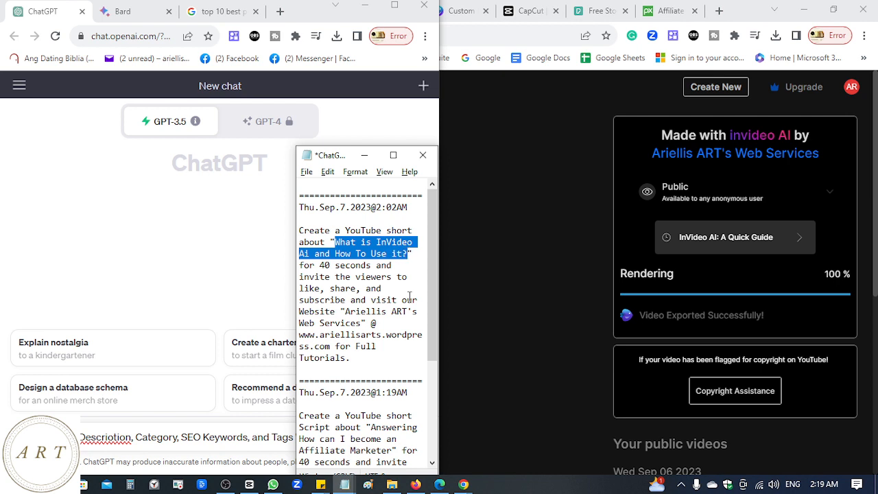
{"action": "left_click", "coordinate": [252, 440]}
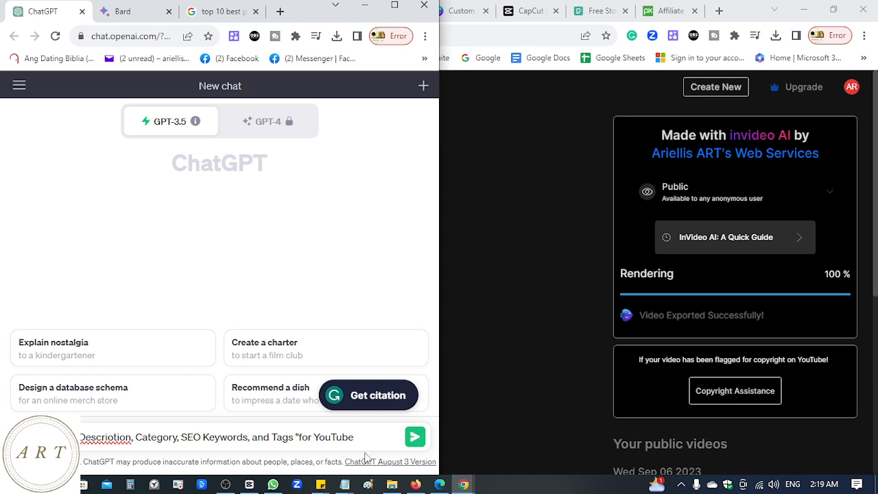
{"action": "type", "text": "What is InVideo Ai and"}
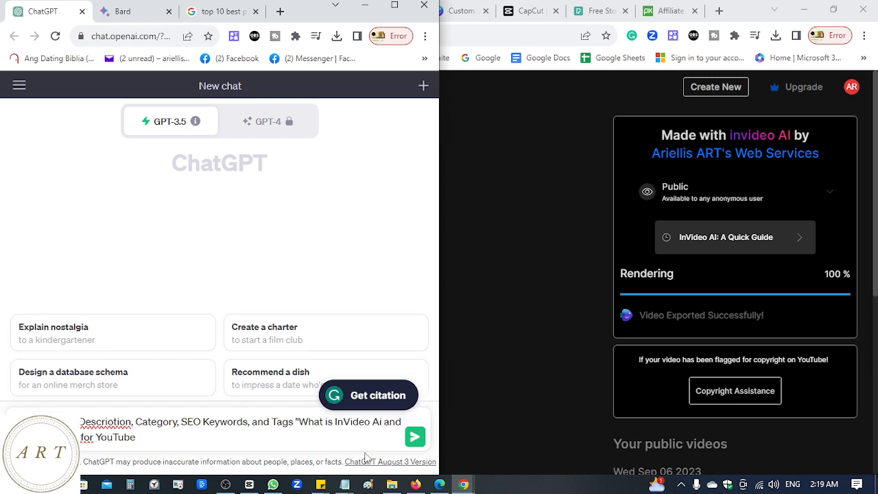
{"action": "type", "text": "\""}
Complete the prompt with "Shorts." after "YouTube", submit it, and look through the generated answer.
{"action": "type", "text": " Sjh"}
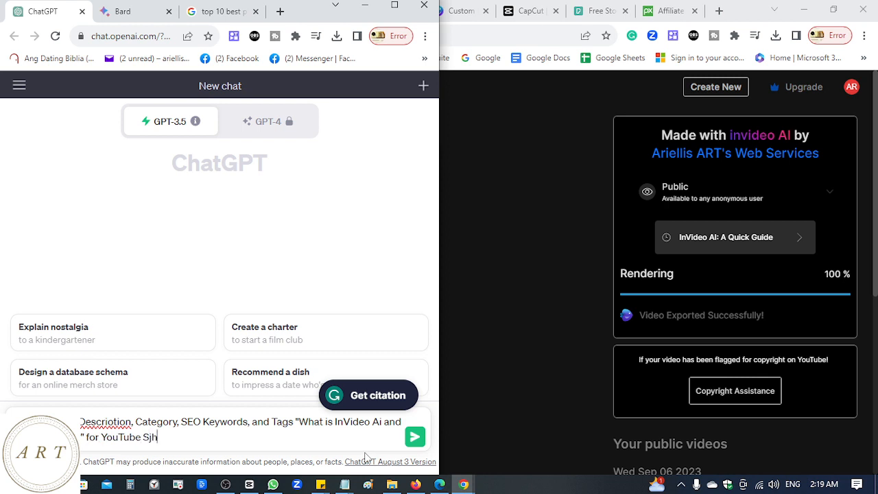
{"action": "key", "text": "BackSpace"}
{"action": "key", "text": "BackSpace"}
{"action": "type", "text": "horts."}
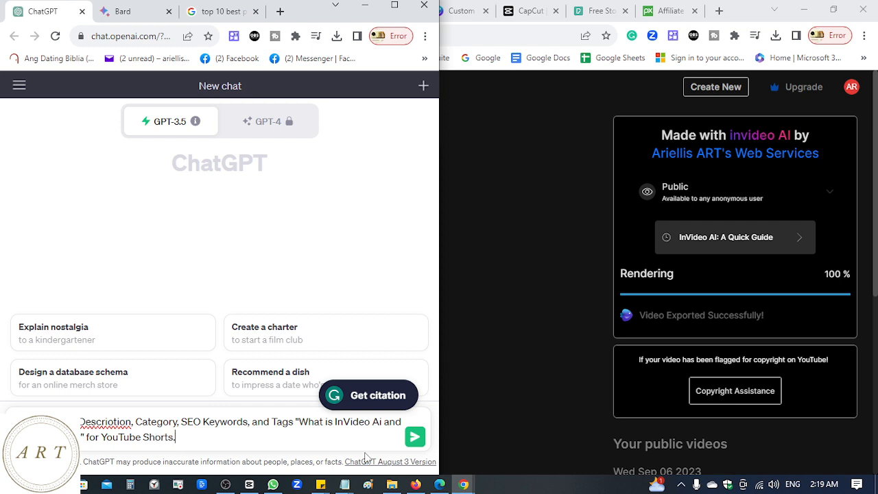
{"action": "left_click", "coordinate": [416, 440]}
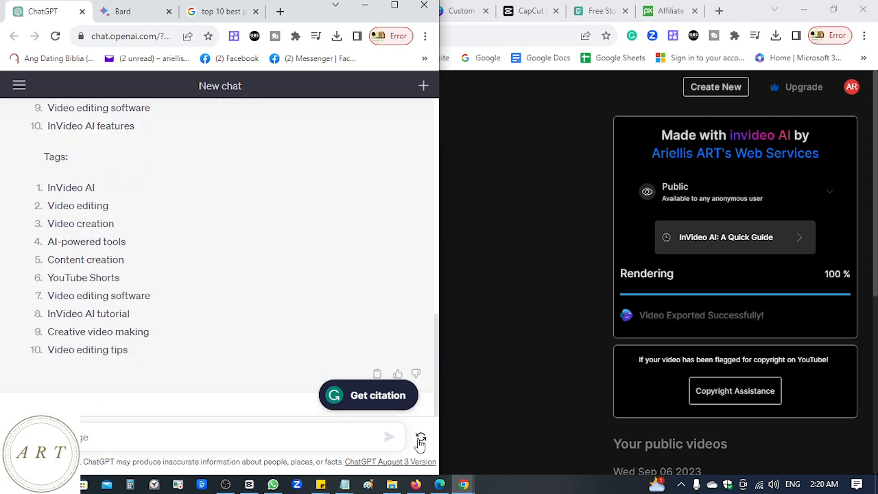
{"action": "scroll", "coordinate": [329, 245], "scroll_direction": "up", "scroll_amount": 1}
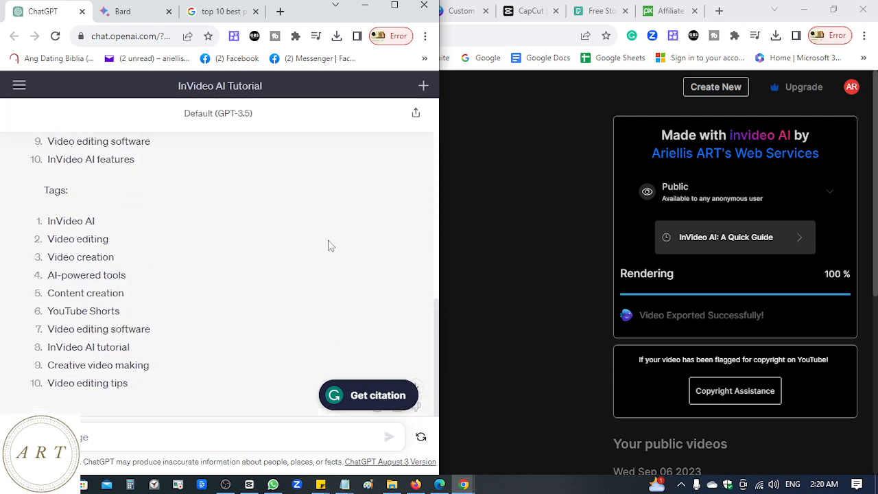
{"action": "scroll", "coordinate": [371, 240], "scroll_direction": "up", "scroll_amount": 3}
Return to the invideo AI page and show the downloaded "InVideo AI_ A Quick Guide" video in its folder.
{"action": "left_click", "coordinate": [573, 175]}
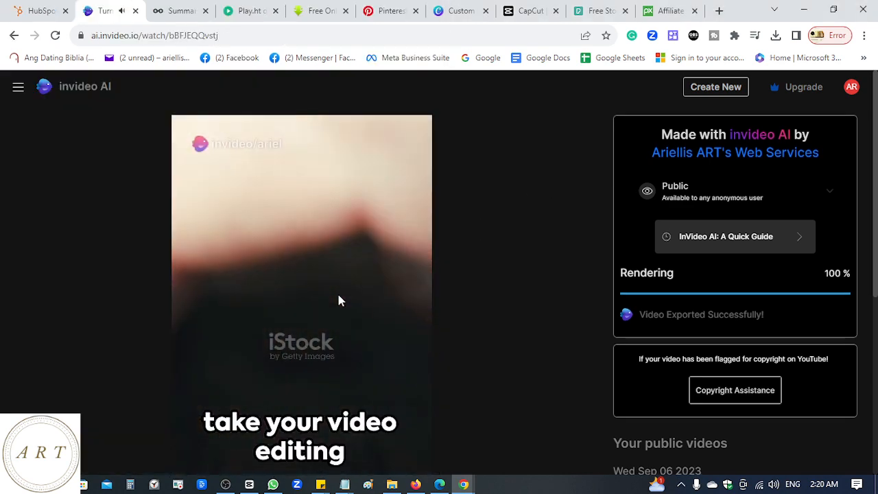
{"action": "scroll", "coordinate": [336, 291], "scroll_direction": "down", "scroll_amount": 2}
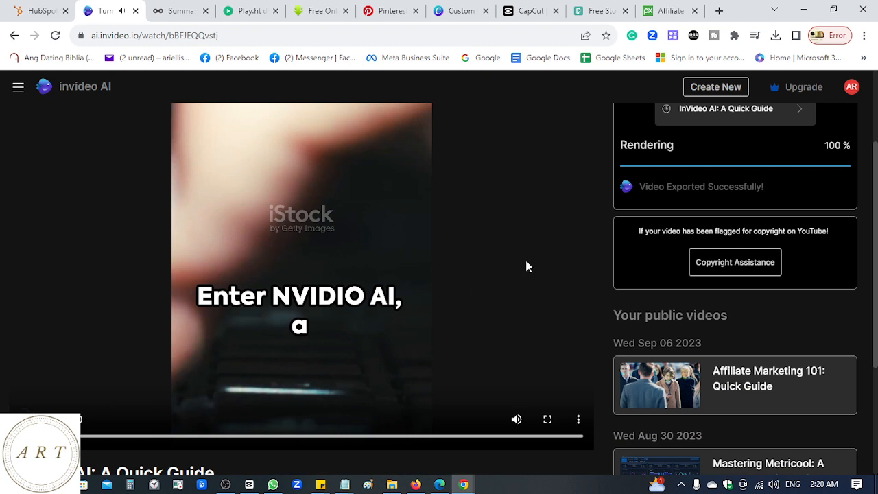
{"action": "scroll", "coordinate": [527, 266], "scroll_direction": "up", "scroll_amount": 2}
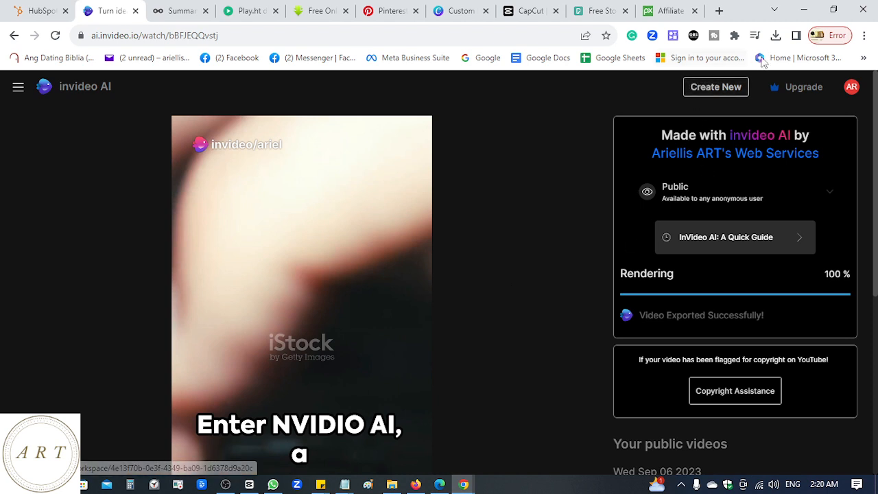
{"action": "left_click", "coordinate": [777, 38]}
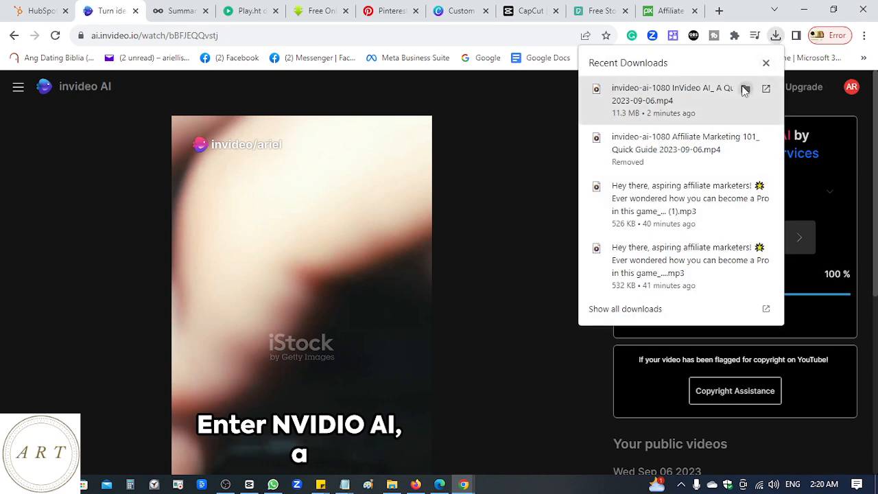
{"action": "left_click", "coordinate": [745, 88]}
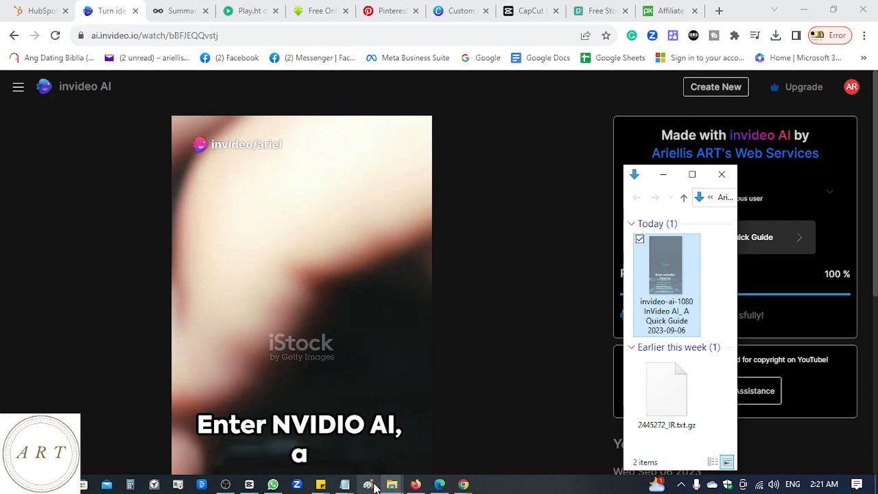
Switch to Firefox, find the YouTube Studio channel dashboard among the open pages, and start a new video upload.
{"action": "mouse_move", "coordinate": [436, 485]}
{"action": "left_click", "coordinate": [384, 433]}
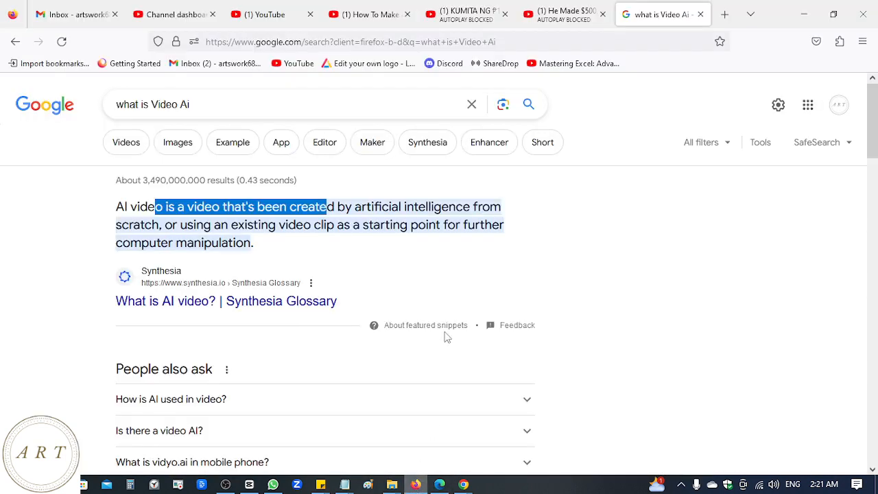
{"action": "left_click", "coordinate": [562, 13]}
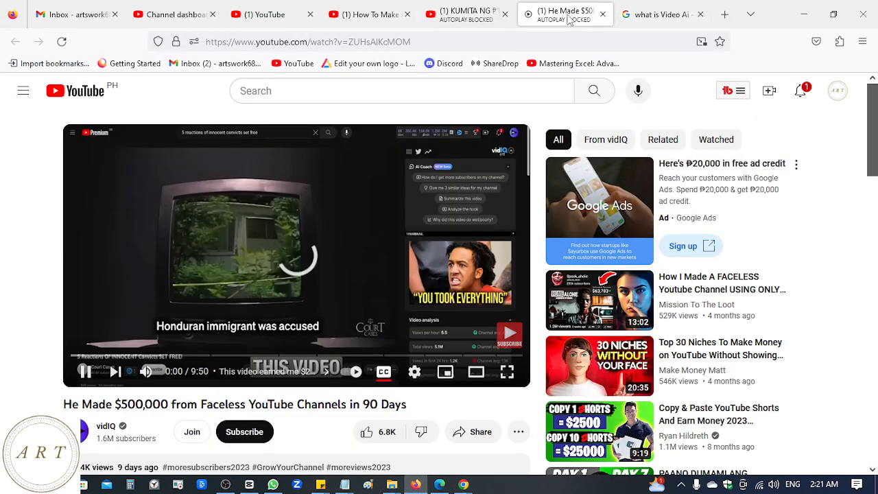
{"action": "left_click", "coordinate": [473, 15]}
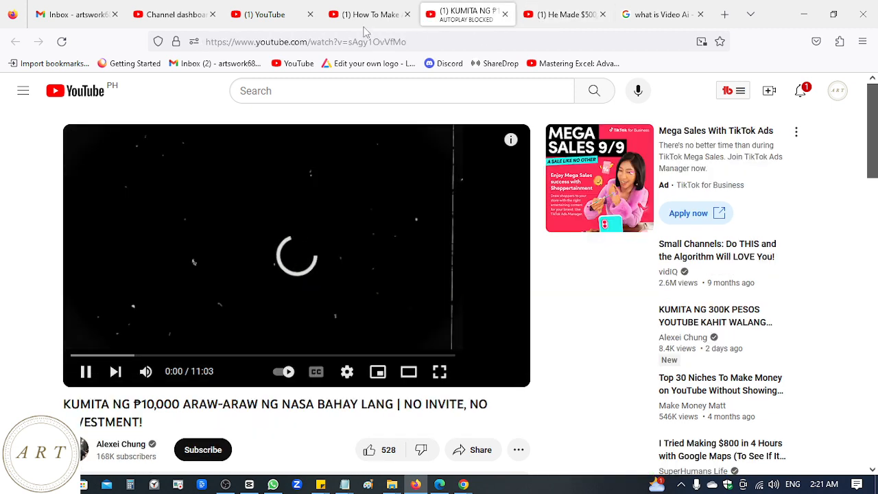
{"action": "left_click", "coordinate": [354, 26]}
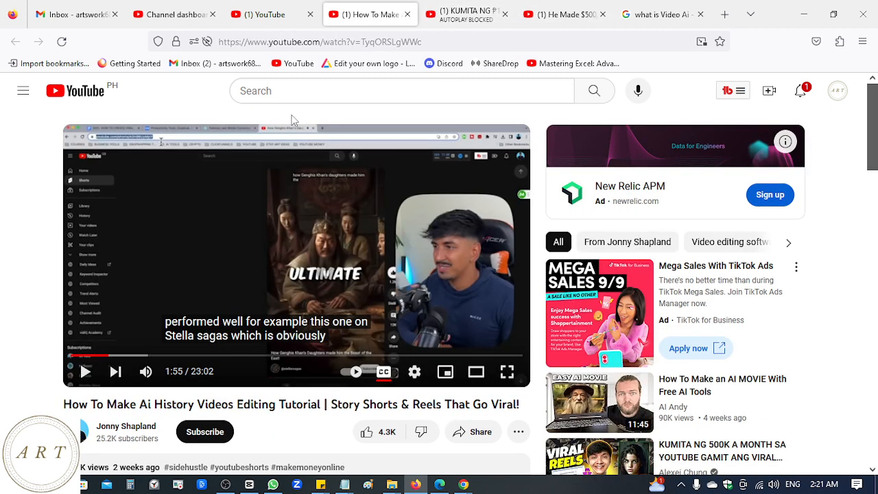
{"action": "left_click", "coordinate": [263, 15]}
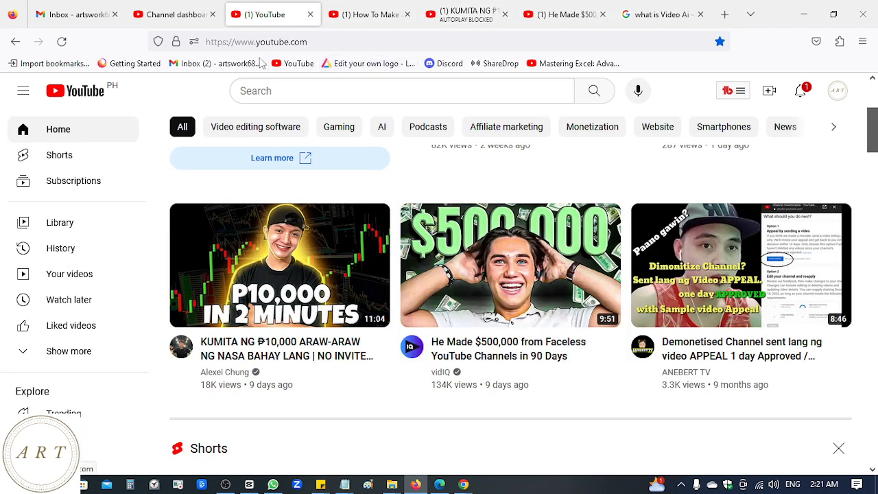
{"action": "left_click", "coordinate": [158, 15]}
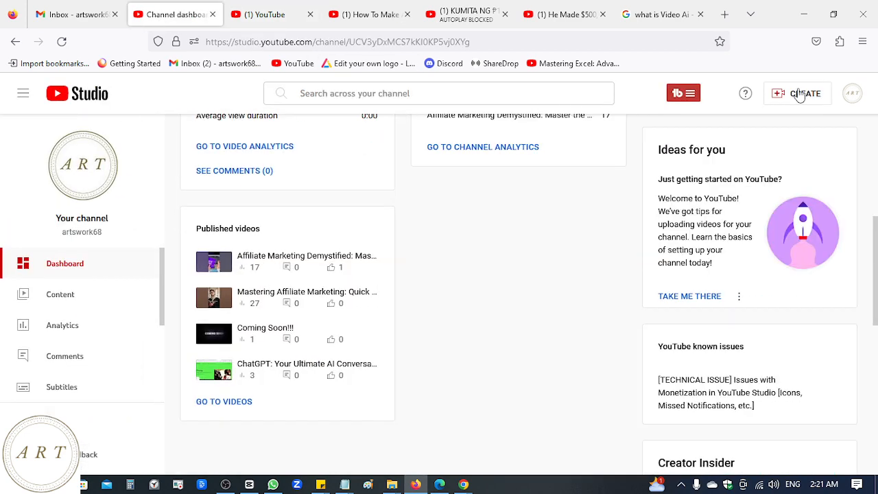
{"action": "left_click", "coordinate": [799, 95]}
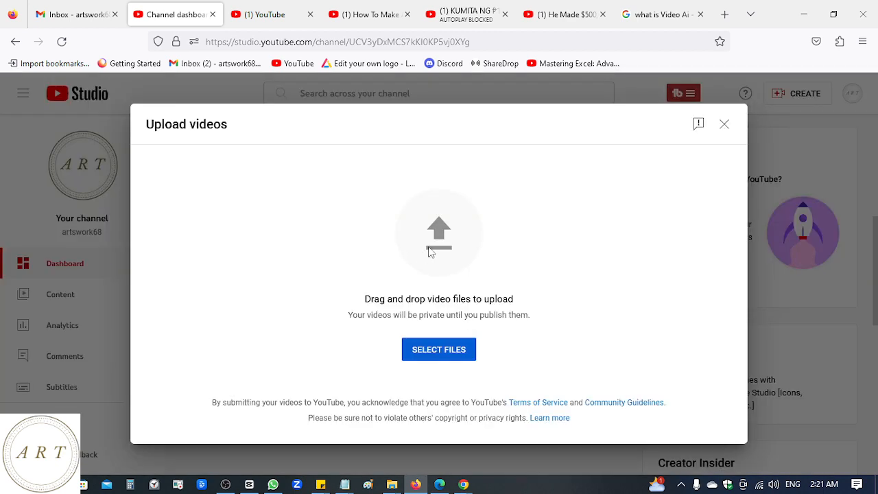
Upload the "invideo-ai-1080 InVideo AI_ A Quick Guide 2023-09-06" video from the Downloads folder to YouTube Studio.
{"action": "mouse_move", "coordinate": [391, 484]}
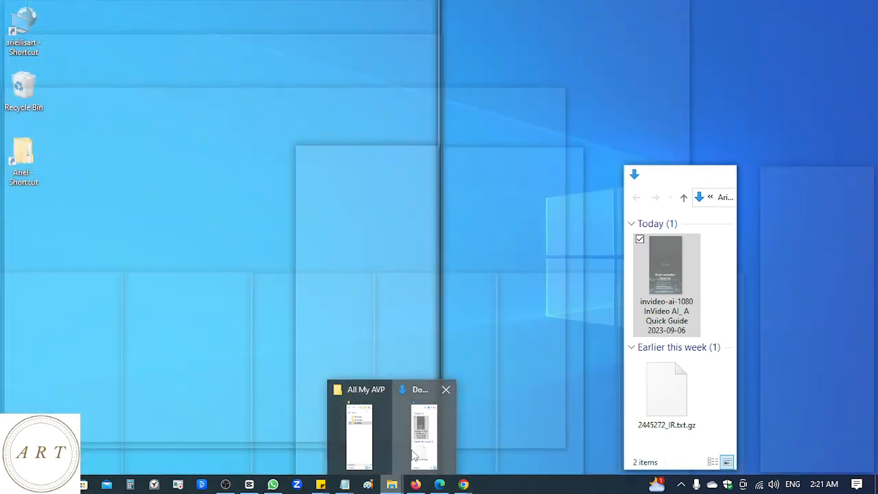
{"action": "left_click", "coordinate": [414, 457]}
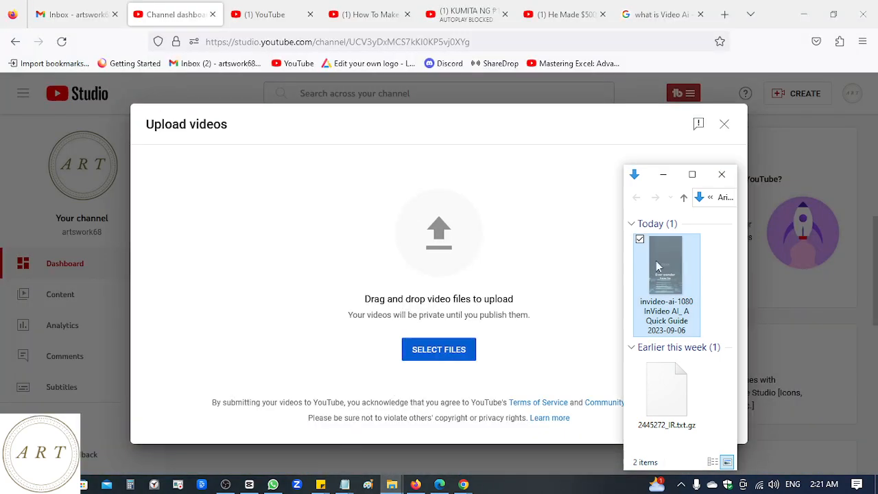
{"action": "left_click_drag", "start_coordinate": [451, 268], "coordinate": [435, 271]}
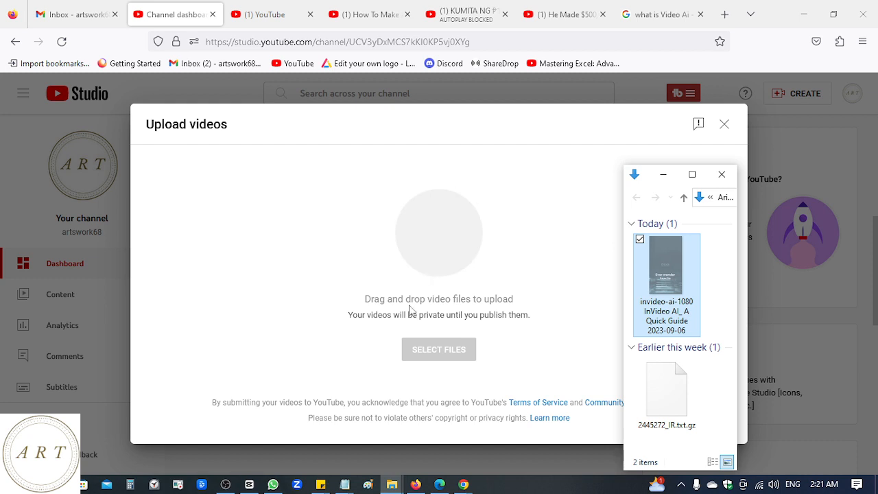
{"action": "left_click", "coordinate": [463, 246]}
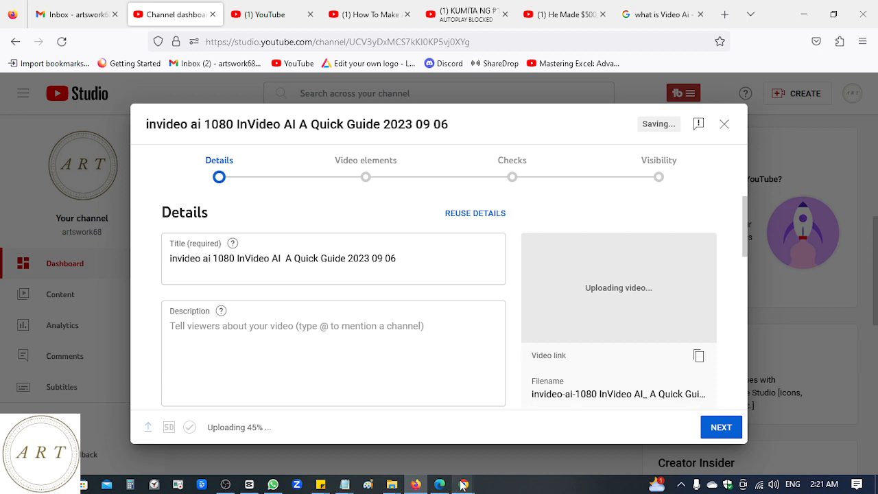
Replace the video title with "Unlock Creativity with InVideo AI | How to Use this Powerful Tool?", copied from the ChatGPT answer.
{"action": "mouse_move", "coordinate": [463, 484]}
{"action": "left_click", "coordinate": [286, 465]}
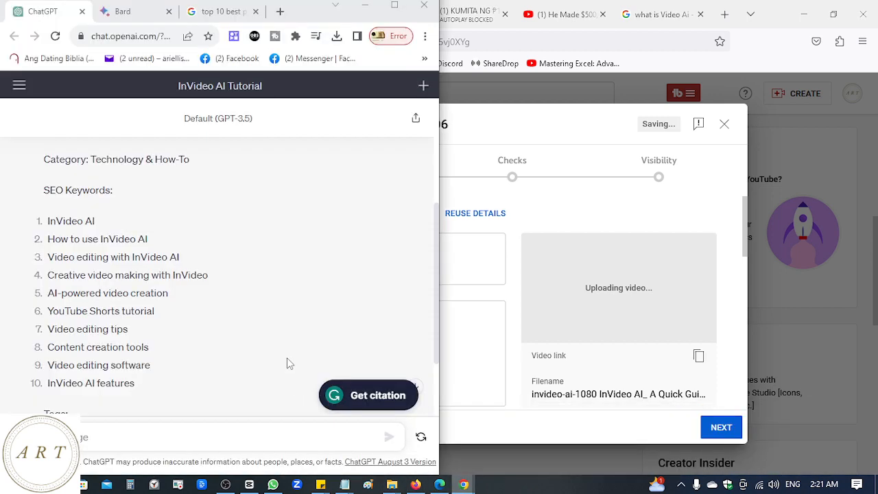
{"action": "scroll", "coordinate": [99, 269], "scroll_direction": "up", "scroll_amount": 3}
{"action": "scroll", "coordinate": [98, 270], "scroll_direction": "up", "scroll_amount": 2}
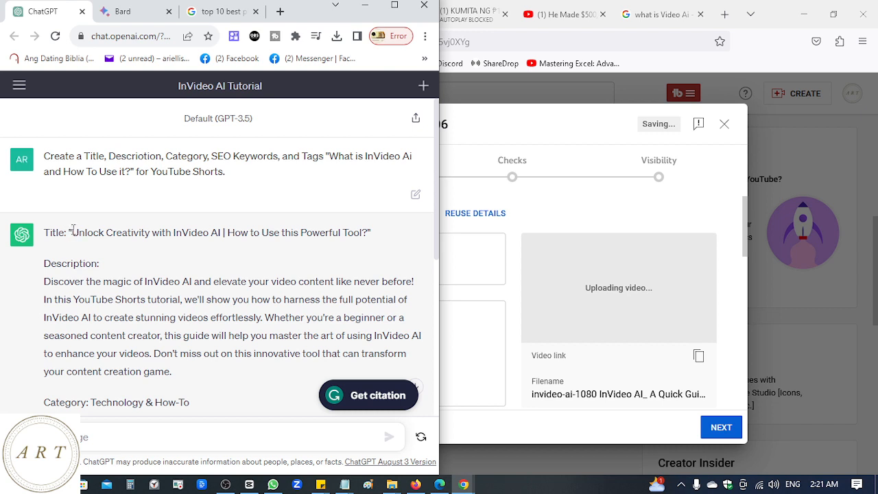
{"action": "left_click_drag", "start_coordinate": [71, 232], "coordinate": [364, 228]}
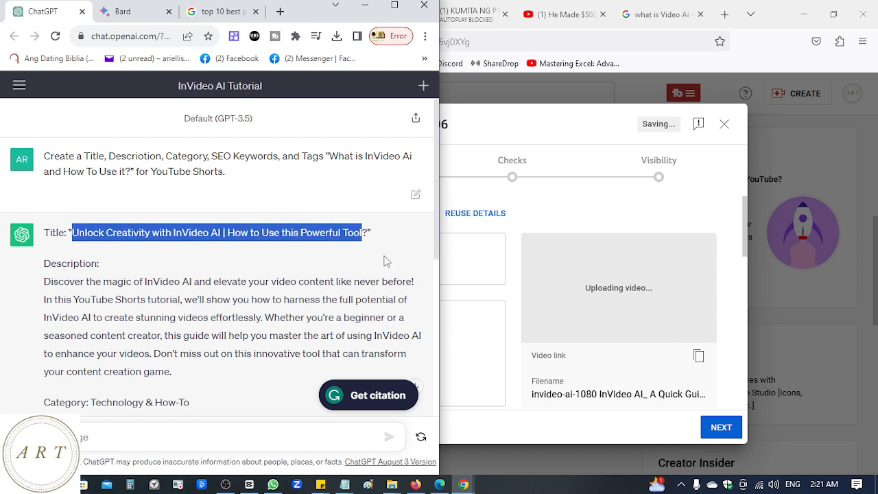
{"action": "key", "text": "shift+Right"}
{"action": "key", "text": "ctrl+c"}
{"action": "left_click", "coordinate": [480, 252]}
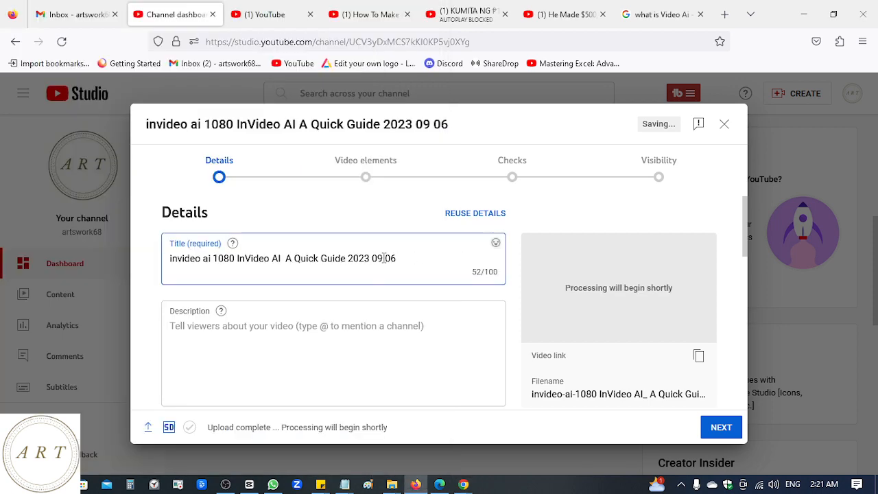
{"action": "key", "text": "ctrl+a"}
{"action": "key", "text": "ctrl+v"}
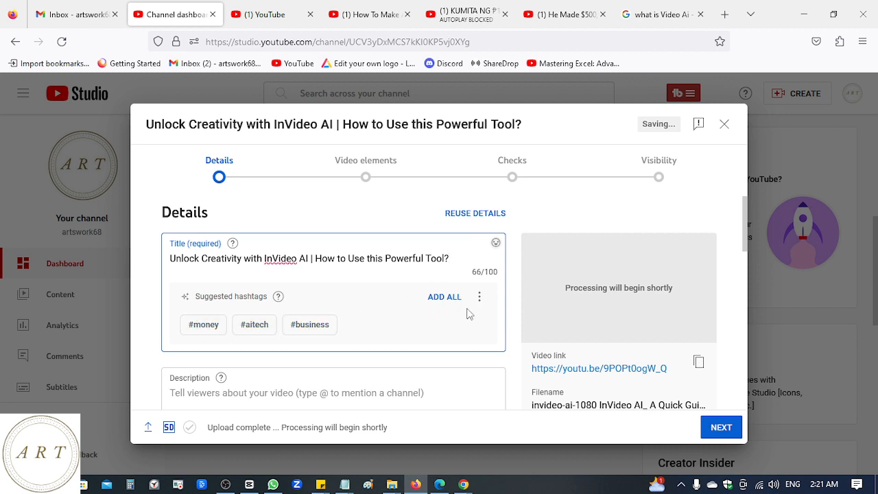
Add the word "InVideo" from the video title to the spelling dictionary.
{"action": "double_click", "coordinate": [281, 259]}
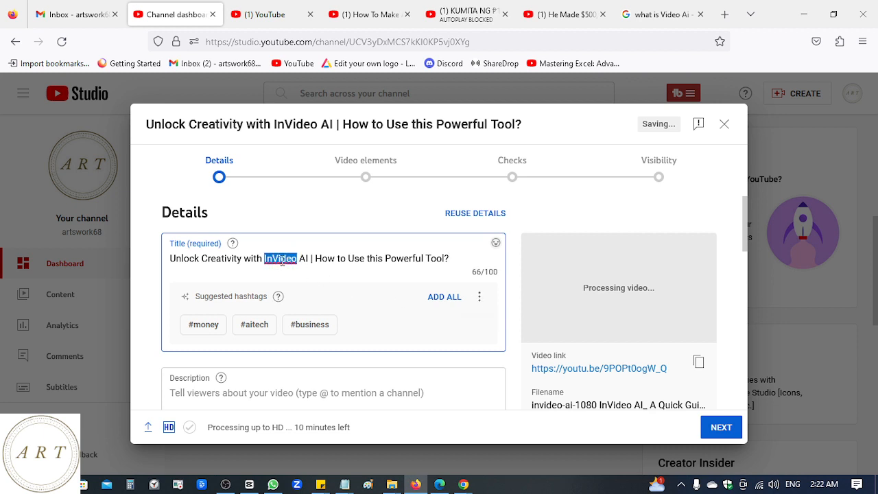
{"action": "right_click", "coordinate": [281, 261]}
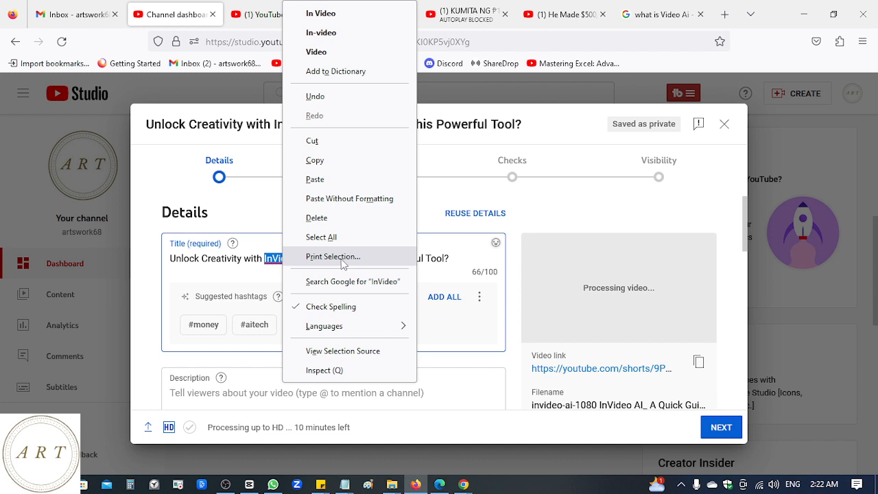
{"action": "left_click", "coordinate": [337, 74]}
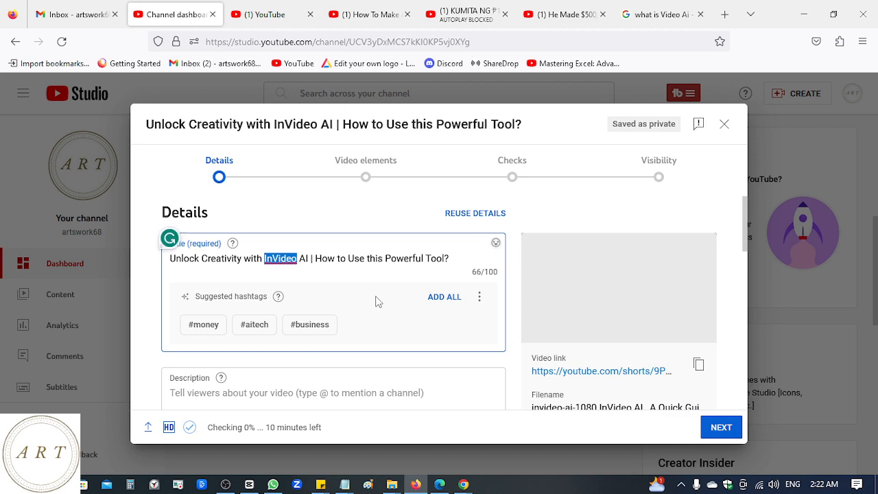
Copy the description paragraph beginning "Discover the magic of InVideo AI" from ChatGPT into the video's description.
{"action": "scroll", "coordinate": [377, 301], "scroll_direction": "down", "scroll_amount": 3}
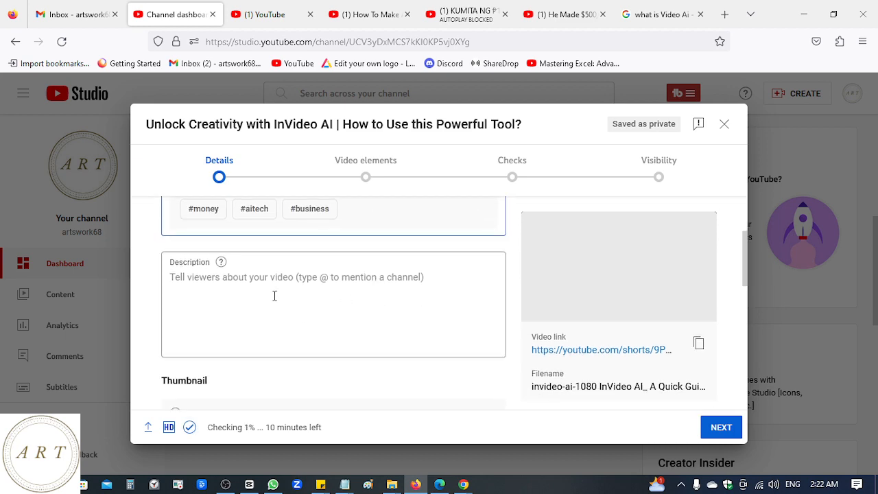
{"action": "key", "text": "alt+Tab"}
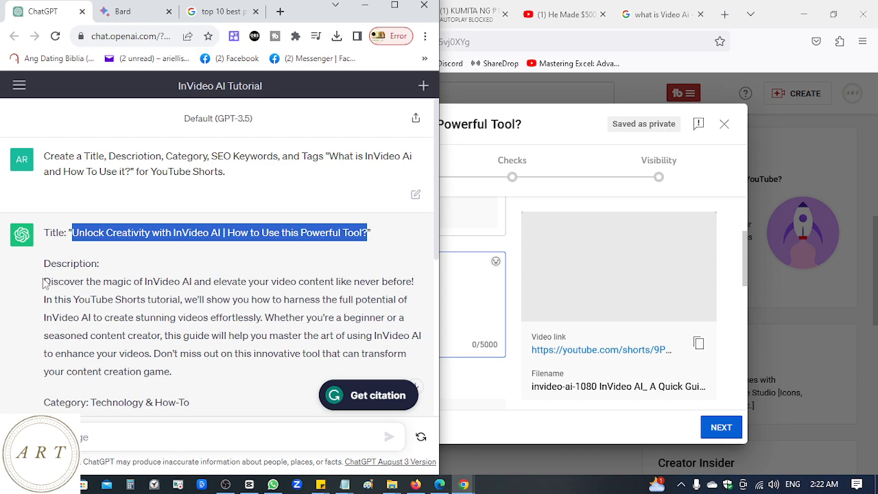
{"action": "left_click_drag", "start_coordinate": [42, 281], "coordinate": [216, 371]}
{"action": "key", "text": "ctrl+c"}
{"action": "key", "text": "alt+Tab"}
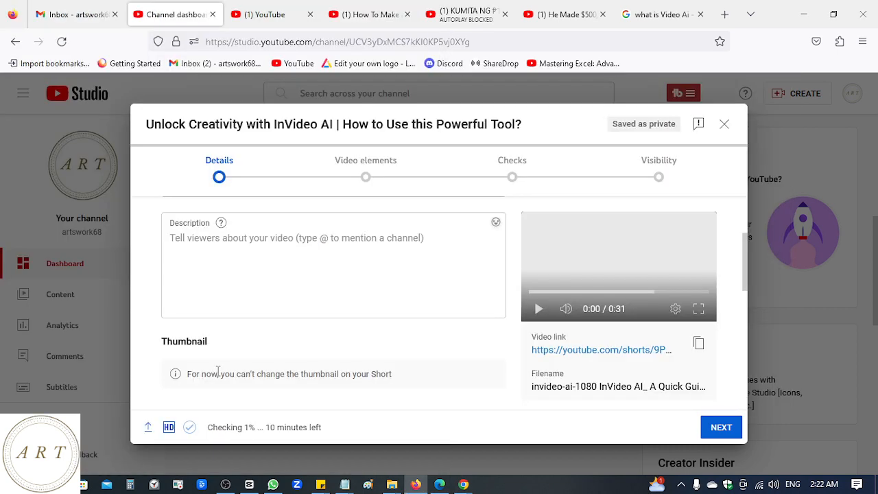
{"action": "left_click", "coordinate": [201, 267]}
{"action": "key", "text": "ctrl+v"}
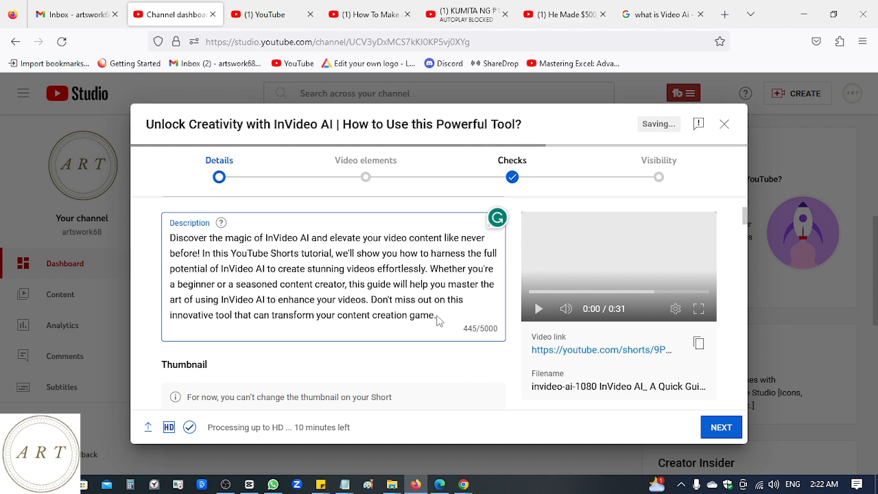
Look over the inserted description and start a new paragraph after its last sentence.
{"action": "scroll", "coordinate": [434, 321], "scroll_direction": "up", "scroll_amount": 3}
{"action": "scroll", "coordinate": [386, 350], "scroll_direction": "down", "scroll_amount": 3}
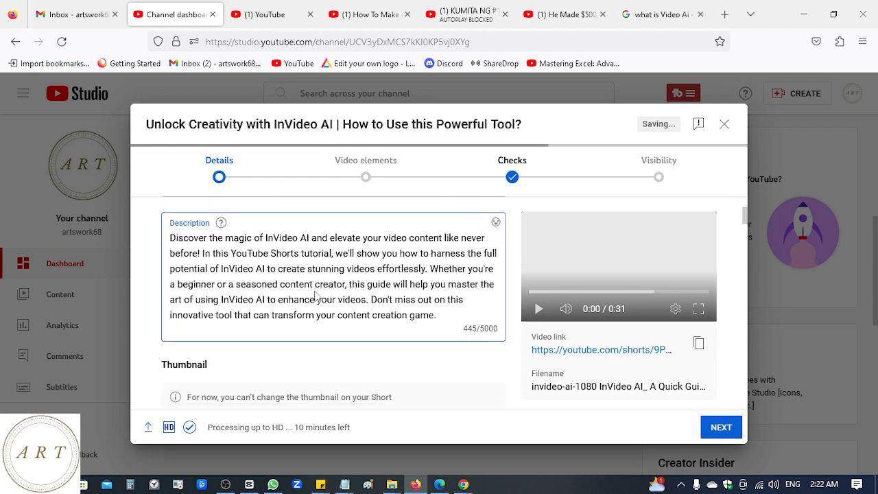
{"action": "triple_click", "coordinate": [316, 296]}
{"action": "scroll", "coordinate": [315, 296], "scroll_direction": "up", "scroll_amount": 1}
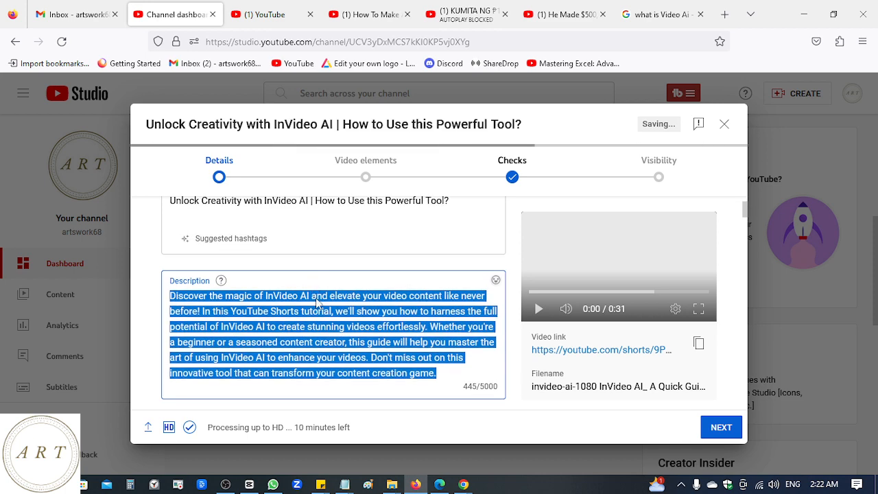
{"action": "key", "text": "Right"}
{"action": "key", "text": "Return"}
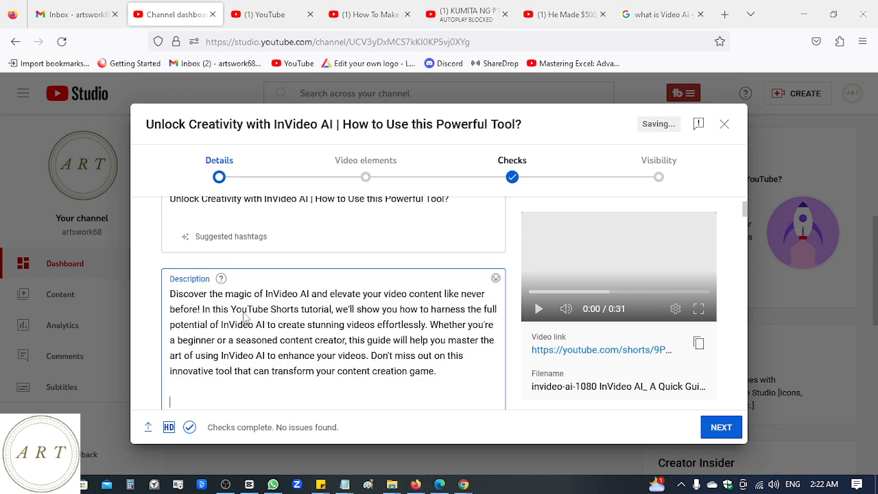
Copy the "Technology & How-To" category and the ten SEO keywords from ChatGPT and append them below the description paragraph.
{"action": "key", "text": "alt+Tab"}
{"action": "scroll", "coordinate": [131, 333], "scroll_direction": "down", "scroll_amount": 2}
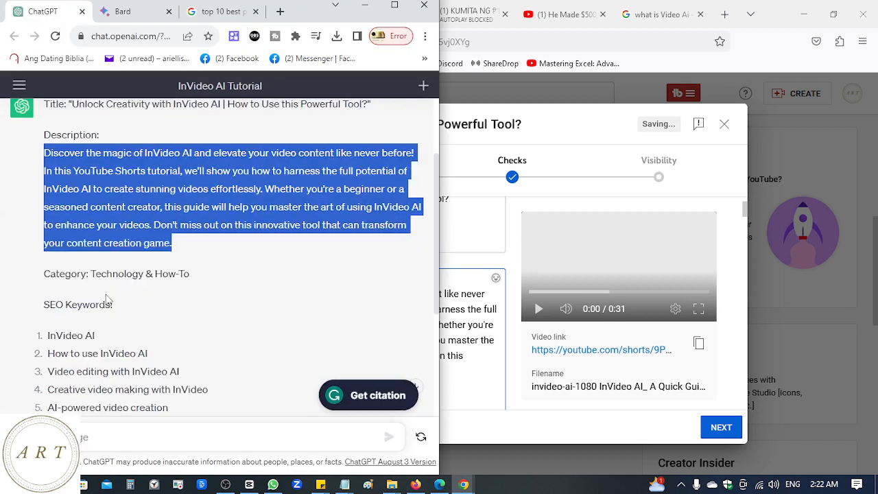
{"action": "left_click_drag", "start_coordinate": [42, 276], "coordinate": [200, 328]}
{"action": "scroll", "coordinate": [212, 346], "scroll_direction": "down", "scroll_amount": 1}
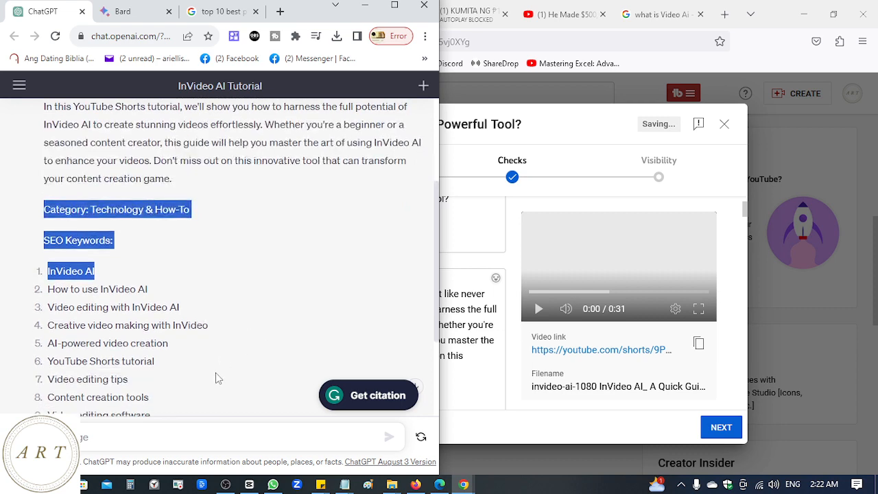
{"action": "scroll", "coordinate": [215, 377], "scroll_direction": "down", "scroll_amount": 2}
{"action": "left_click_drag", "start_coordinate": [216, 377], "coordinate": [159, 315]}
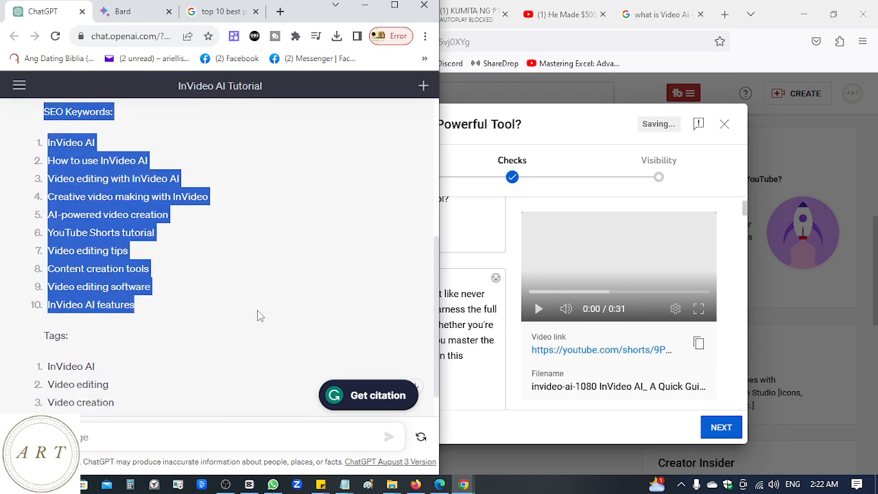
{"action": "key", "text": "alt+Tab"}
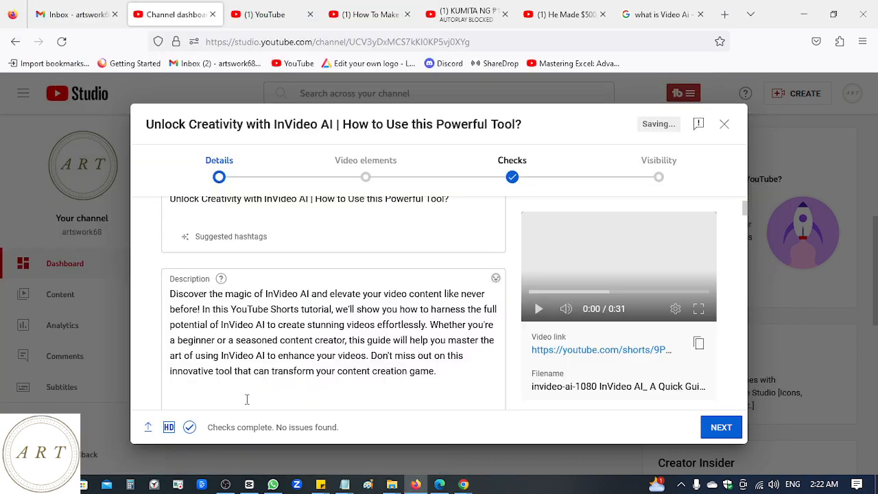
{"action": "left_click", "coordinate": [201, 400]}
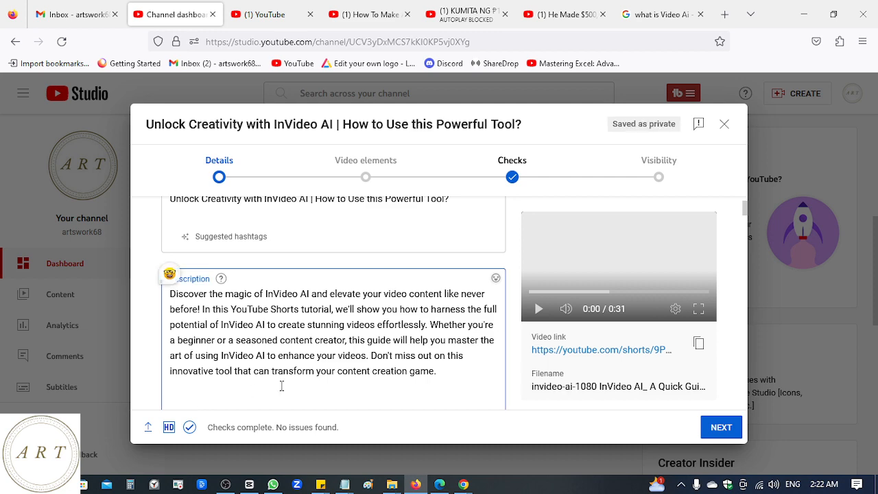
{"action": "key", "text": "ctrl+v"}
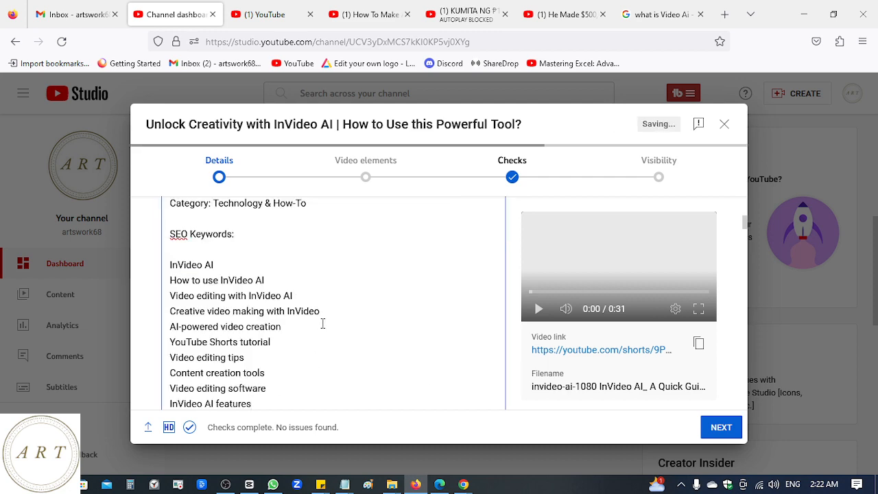
Add the video to the "Affiliate Marketing" and "How To" playlists.
{"action": "scroll", "coordinate": [323, 326], "scroll_direction": "down", "scroll_amount": 2}
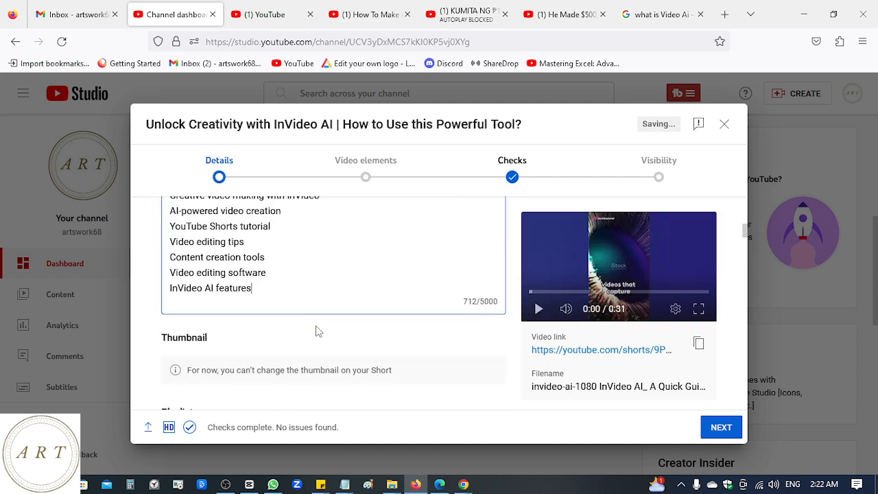
{"action": "scroll", "coordinate": [308, 343], "scroll_direction": "down", "scroll_amount": 4}
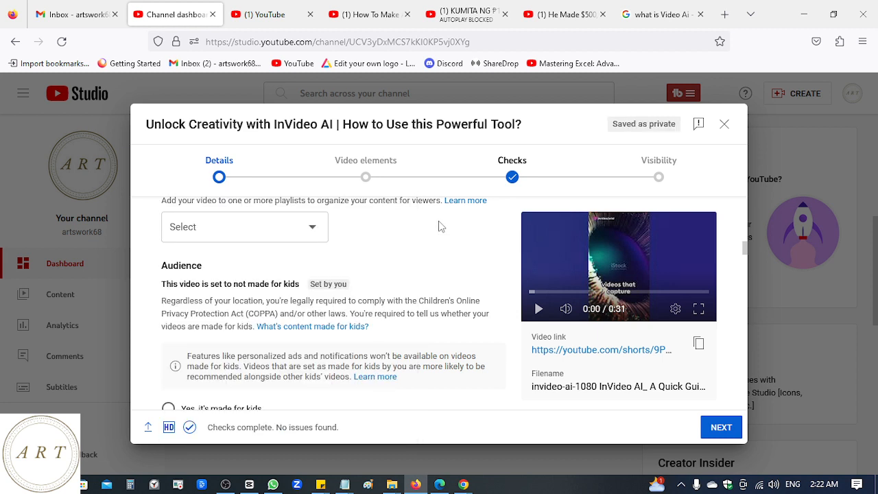
{"action": "left_click", "coordinate": [311, 232]}
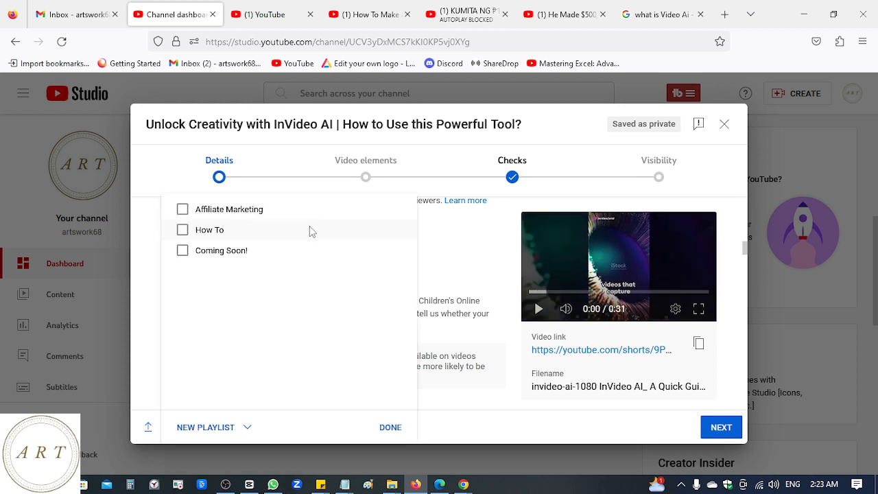
{"action": "left_click", "coordinate": [183, 209]}
{"action": "left_click", "coordinate": [198, 233]}
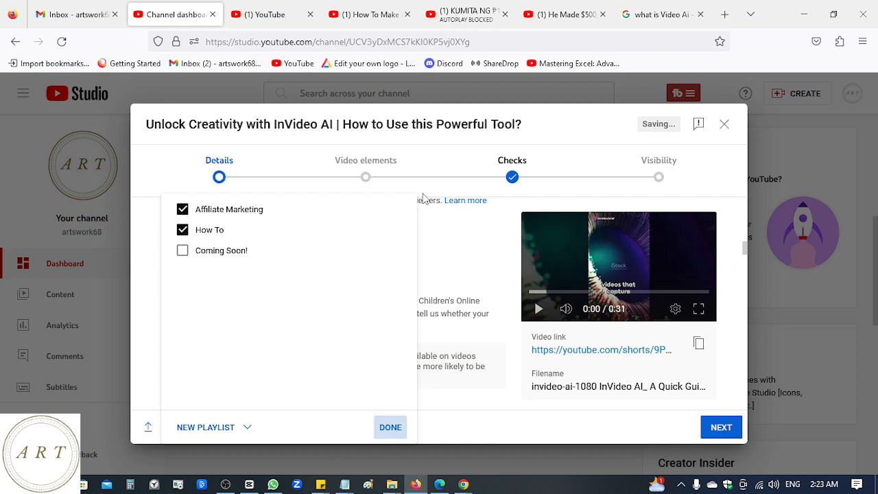
{"action": "left_click", "coordinate": [391, 431]}
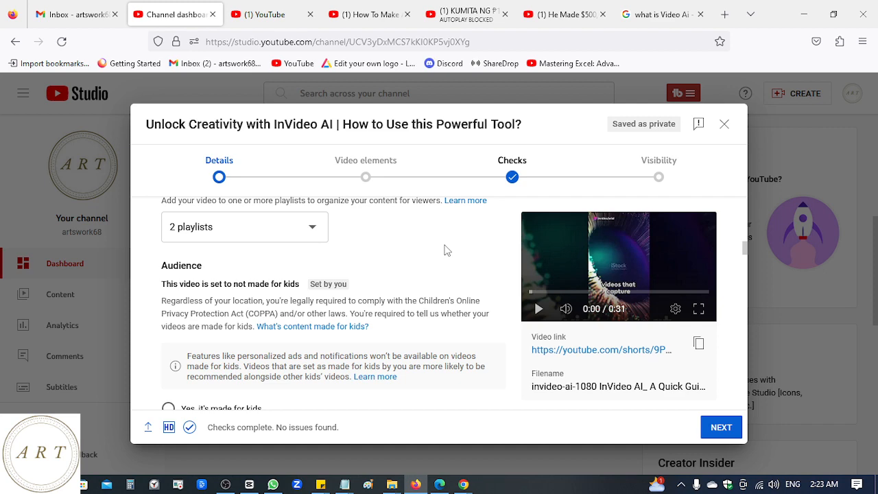
Copy the first tag, "InVideo AI", from ChatGPT's tag list and add it to the video's tags.
{"action": "scroll", "coordinate": [445, 250], "scroll_direction": "down", "scroll_amount": 5}
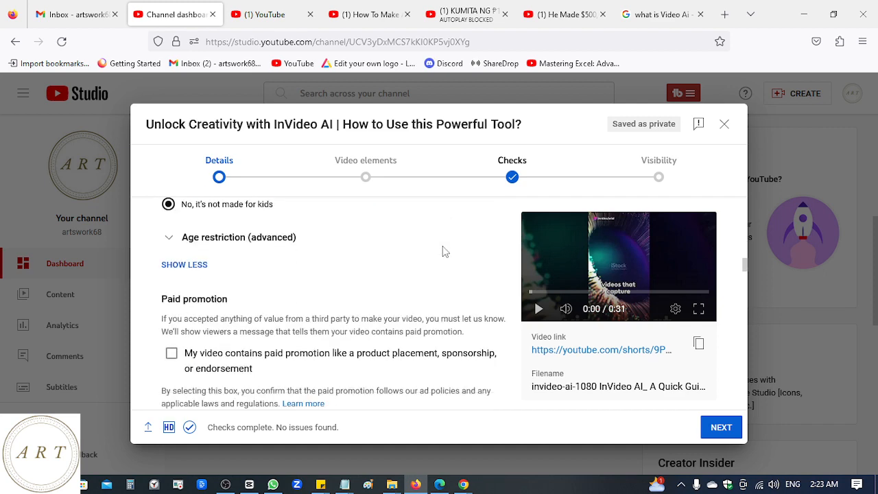
{"action": "scroll", "coordinate": [444, 251], "scroll_direction": "down", "scroll_amount": 8}
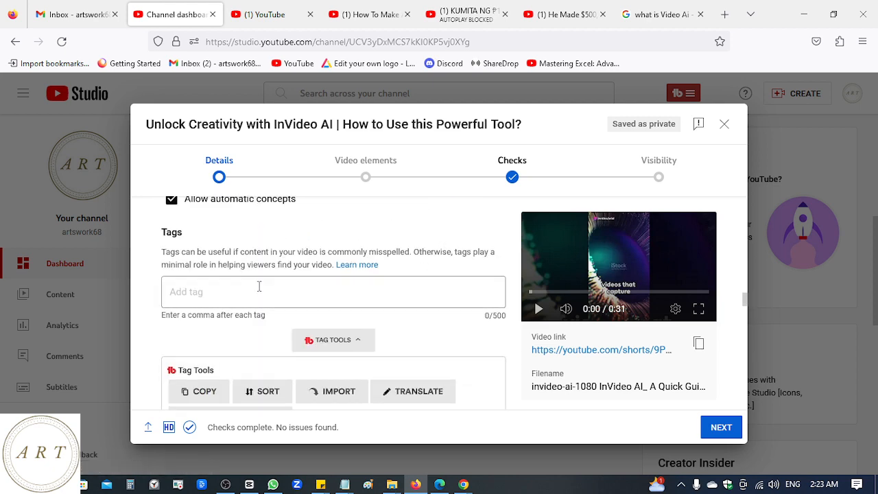
{"action": "left_click", "coordinate": [254, 294]}
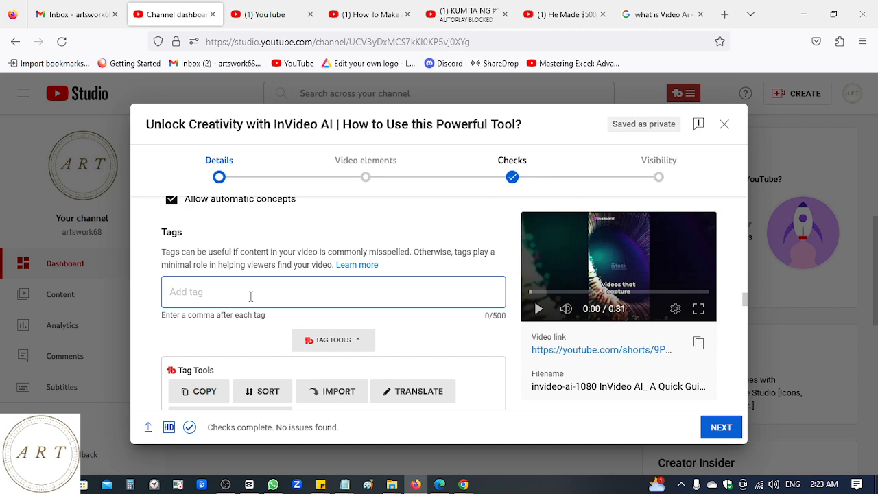
{"action": "key", "text": "alt+Tab"}
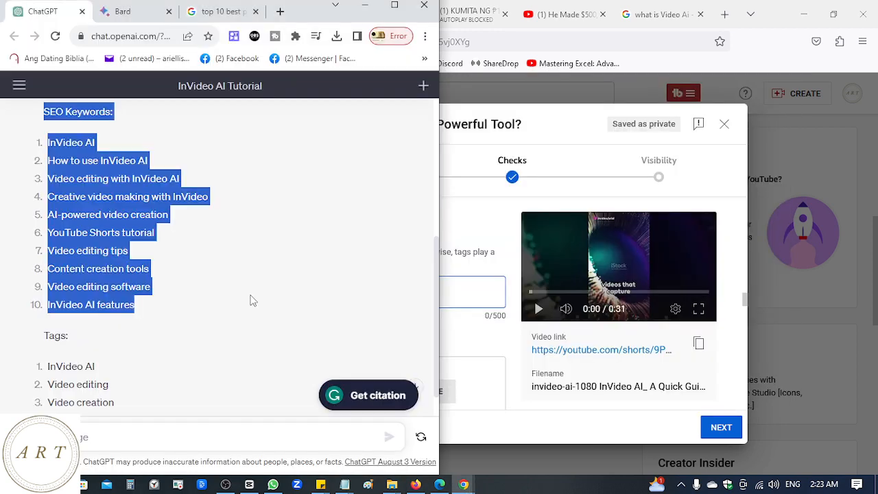
{"action": "left_click_drag", "start_coordinate": [46, 367], "coordinate": [136, 369]}
{"action": "key", "text": "ctrl+c"}
{"action": "key", "text": "alt+Tab"}
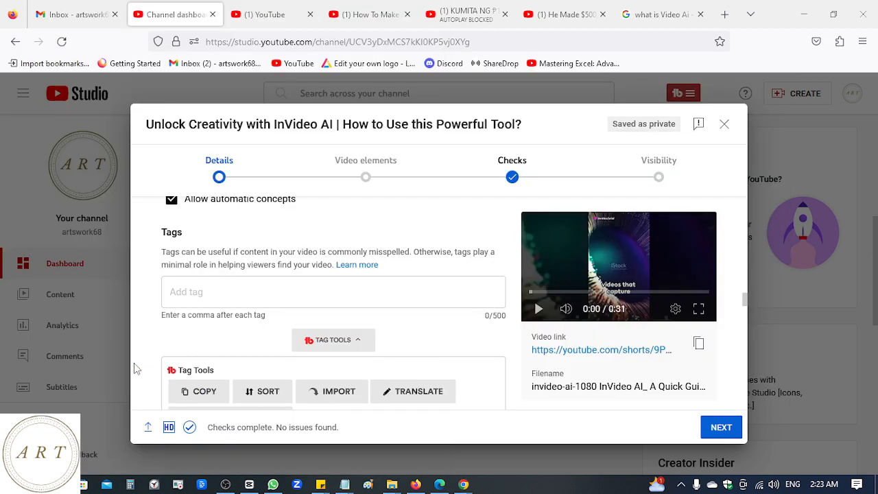
{"action": "left_click", "coordinate": [268, 292]}
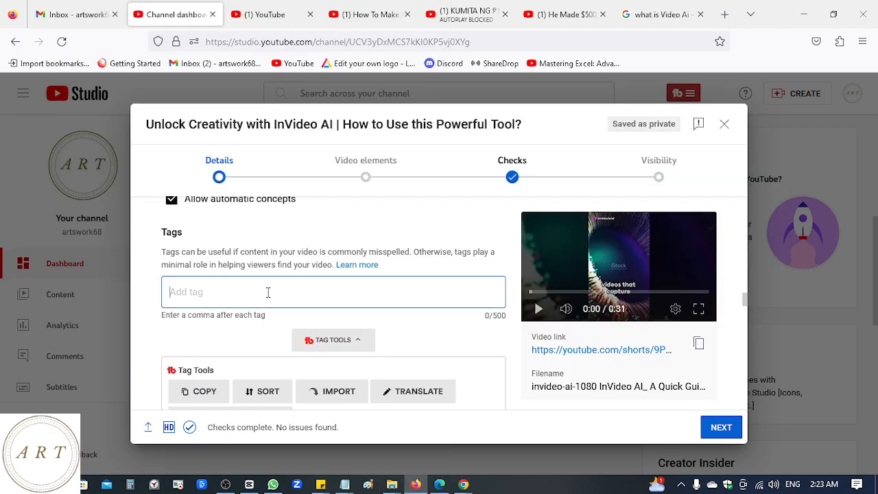
{"action": "key", "text": "ctrl+v"}
{"action": "key", "text": "Return"}
Copy "Video editing" from ChatGPT's tag list and add it as the video's second tag.
{"action": "key", "text": "alt+Tab"}
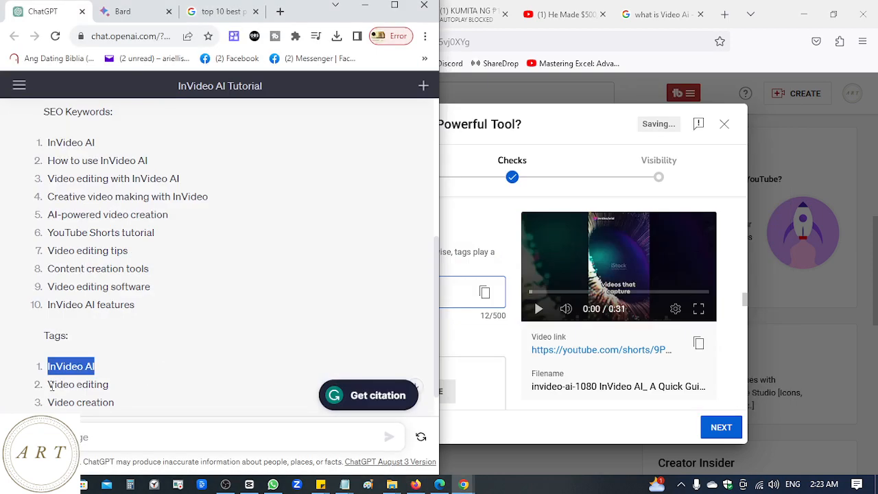
{"action": "left_click_drag", "start_coordinate": [49, 385], "coordinate": [142, 388]}
{"action": "key", "text": "ctrl+c"}
{"action": "key", "text": "alt+Tab"}
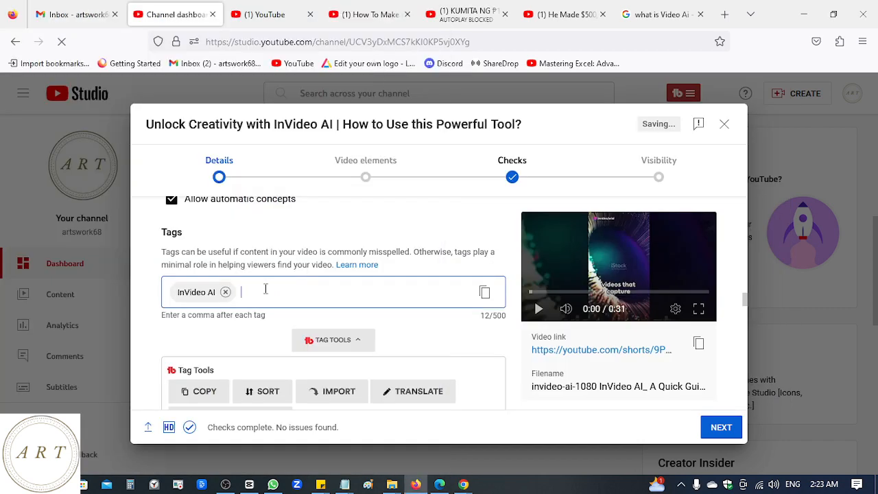
{"action": "key", "text": "ctrl+v"}
{"action": "key", "text": "Return"}
Copy "Video creation" from ChatGPT's tag list and add it to the video's tags.
{"action": "key", "text": "alt+Tab"}
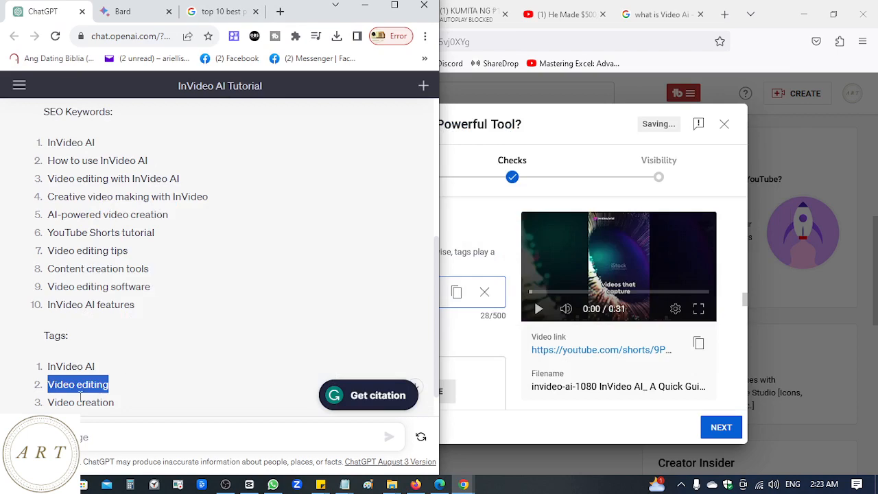
{"action": "left_click_drag", "start_coordinate": [49, 402], "coordinate": [152, 405]}
{"action": "key", "text": "ctrl+c"}
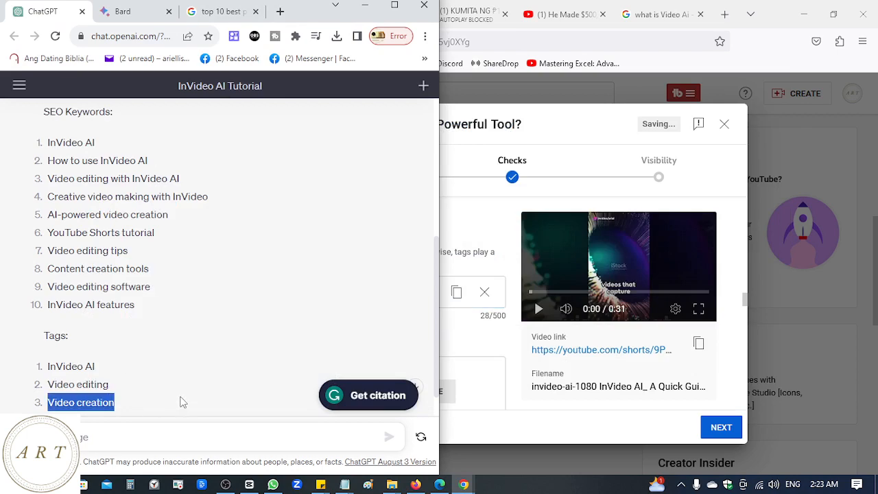
{"action": "key", "text": "alt+Tab"}
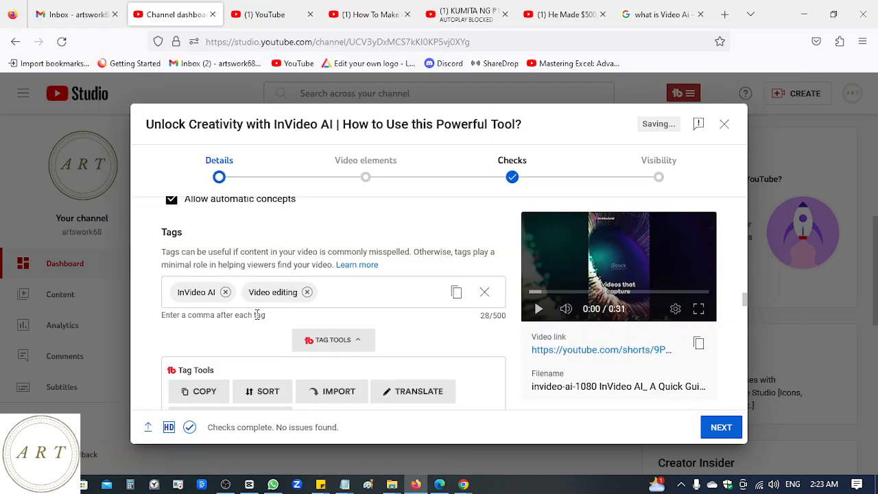
{"action": "key", "text": "ctrl+v"}
{"action": "key", "text": "Return"}
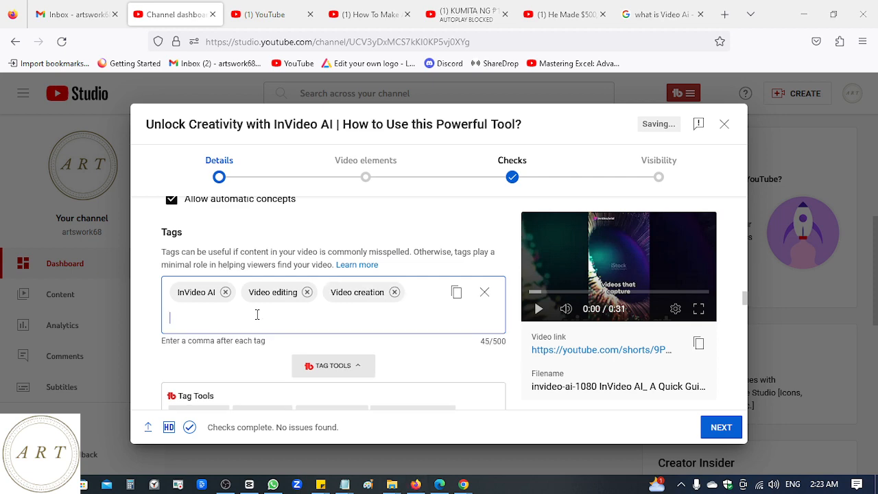
Copy "AI-powered tools" from ChatGPT's tag list and add it to the video's tags.
{"action": "key", "text": "alt+Tab"}
{"action": "scroll", "coordinate": [254, 315], "scroll_direction": "down", "scroll_amount": 3}
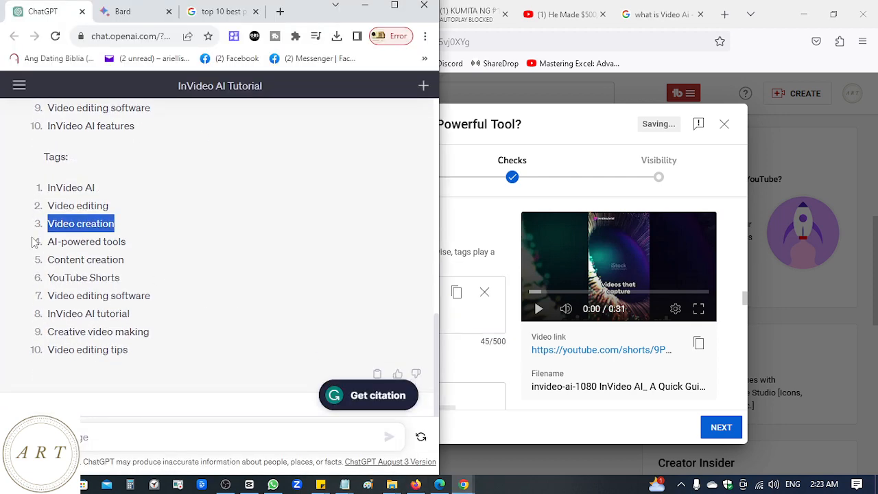
{"action": "left_click_drag", "start_coordinate": [42, 242], "coordinate": [155, 250]}
{"action": "key", "text": "ctrl+c"}
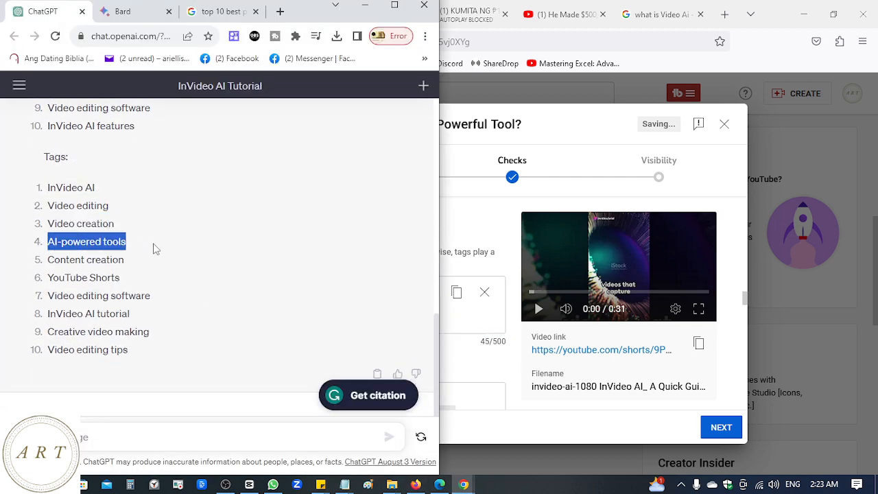
{"action": "key", "text": "alt+Tab"}
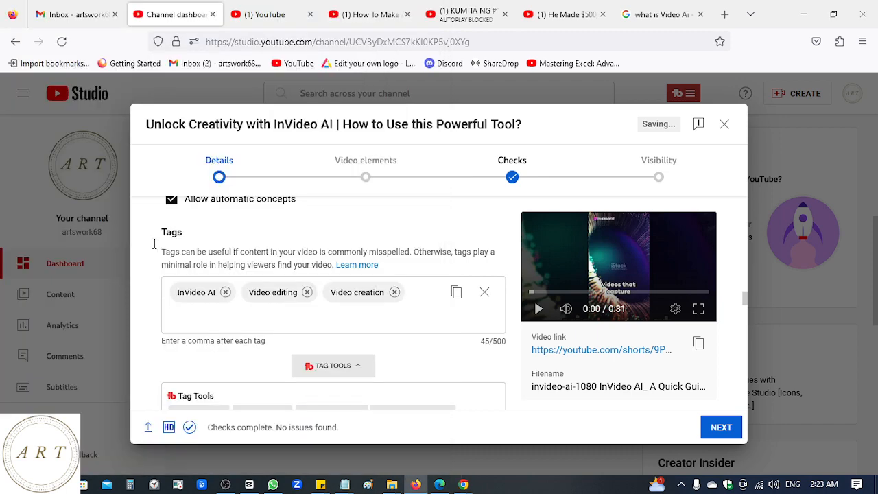
{"action": "key", "text": "ctrl+v"}
Copy "Content creation" from ChatGPT's tag list and add it to the video's tags.
{"action": "key", "text": "alt+Tab"}
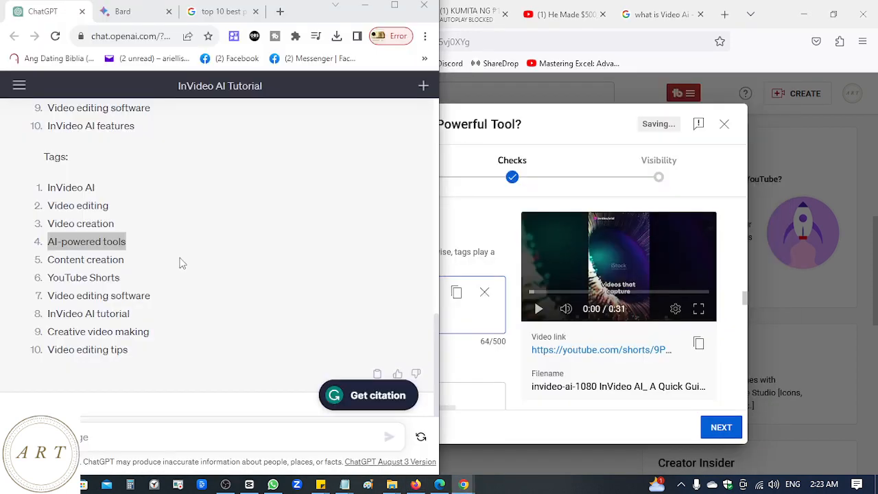
{"action": "left_click_drag", "start_coordinate": [46, 260], "coordinate": [137, 260]}
{"action": "key", "text": "ctrl+c"}
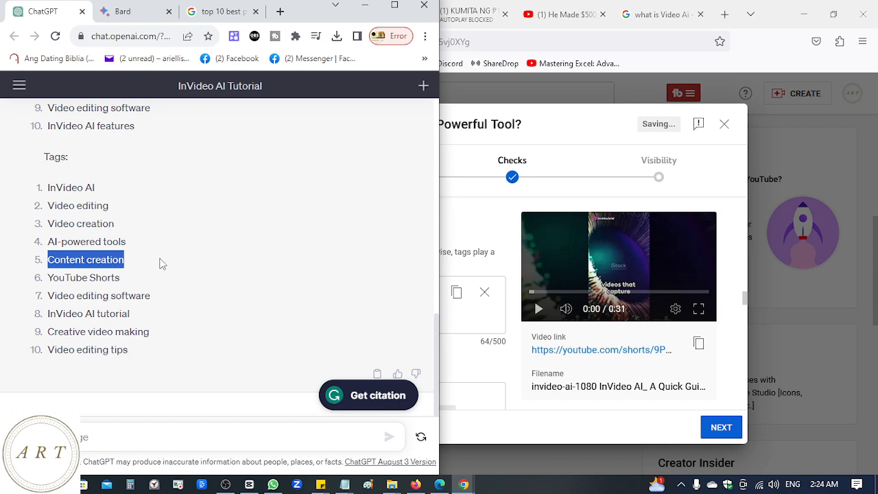
{"action": "key", "text": "alt+Tab"}
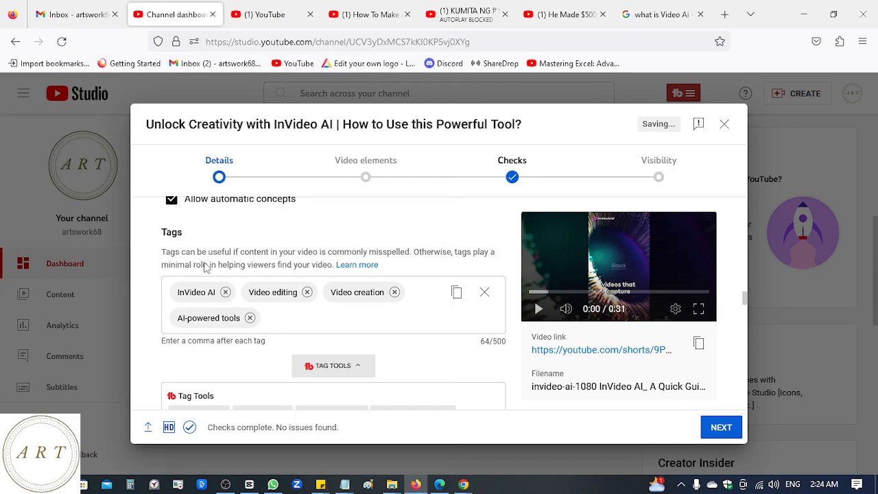
{"action": "key", "text": "ctrl+v"}
Copy "YouTube Shorts" from ChatGPT's tag list and add it to the video's tags.
{"action": "key", "text": "alt+Tab"}
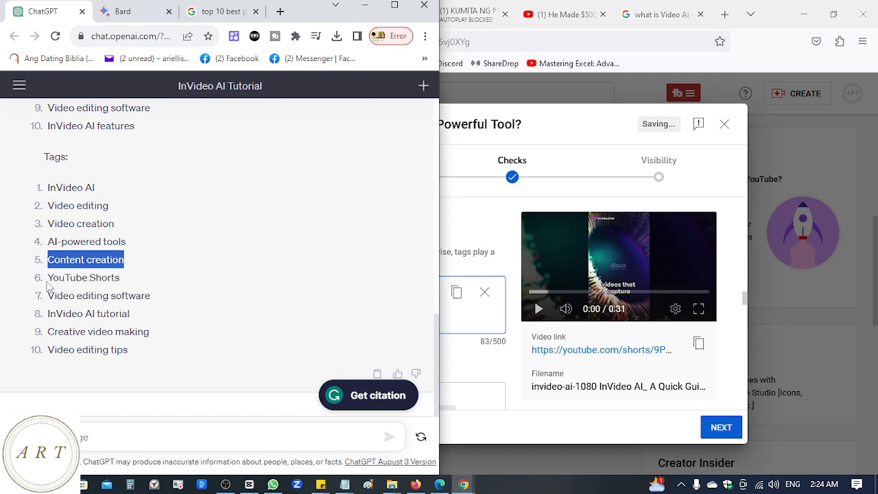
{"action": "left_click_drag", "start_coordinate": [46, 277], "coordinate": [170, 286]}
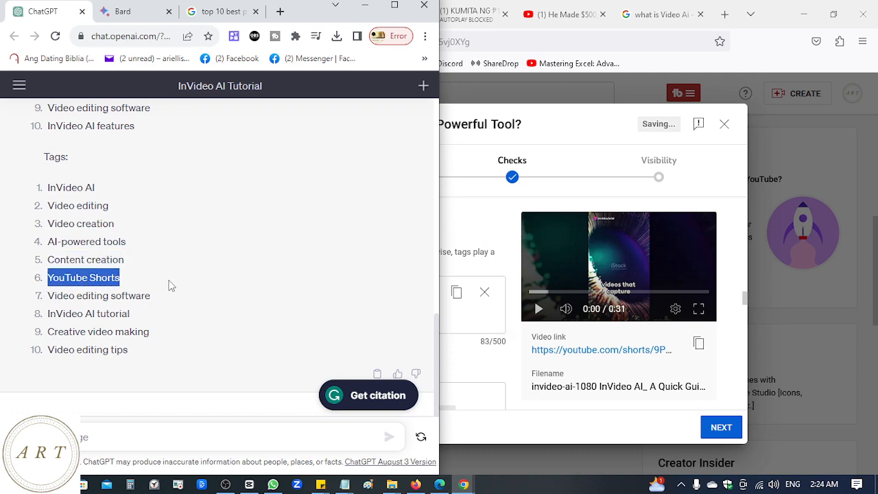
{"action": "key", "text": "ctrl+c"}
{"action": "key", "text": "alt+Tab"}
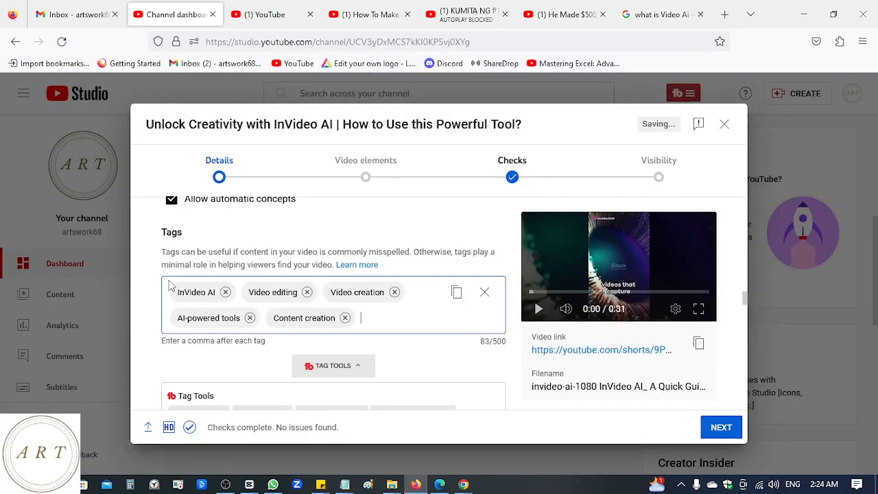
{"action": "key", "text": "ctrl+v"}
Copy "Video editing software" from ChatGPT's tag list and add it to the video's tags.
{"action": "key", "text": "alt+Tab"}
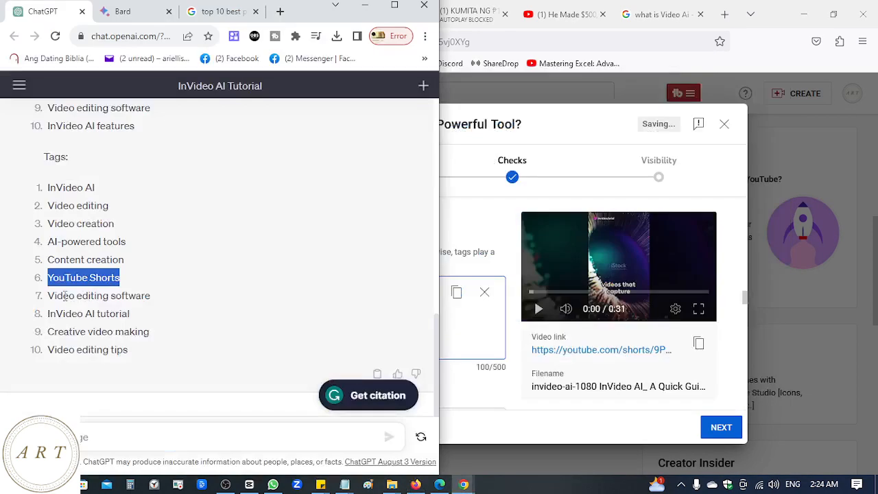
{"action": "left_click_drag", "start_coordinate": [49, 296], "coordinate": [192, 298]}
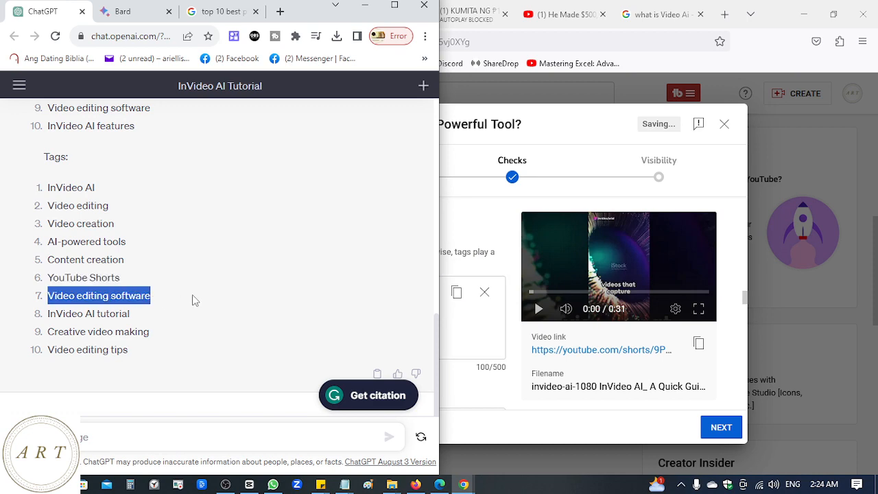
{"action": "key", "text": "alt+Tab"}
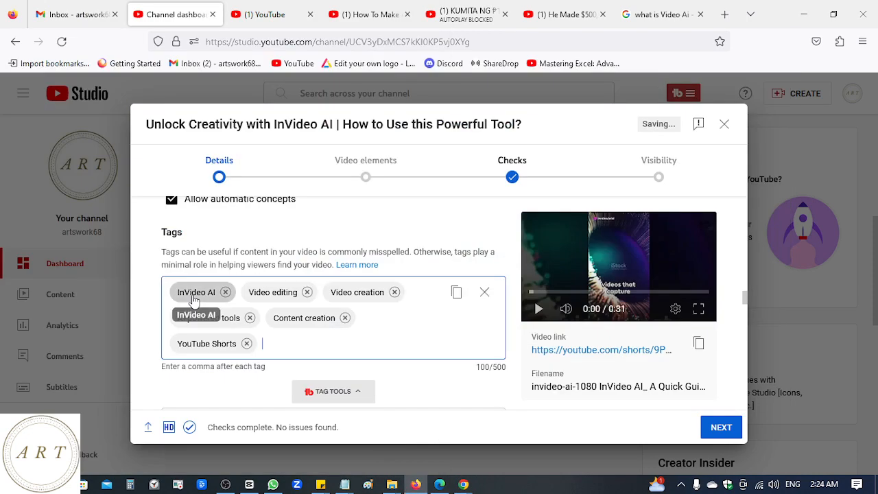
{"action": "key", "text": "ctrl+v"}
Copy "InVideo AI tutorial" from ChatGPT's tag list and add it to the video's tags.
{"action": "key", "text": "alt+Tab"}
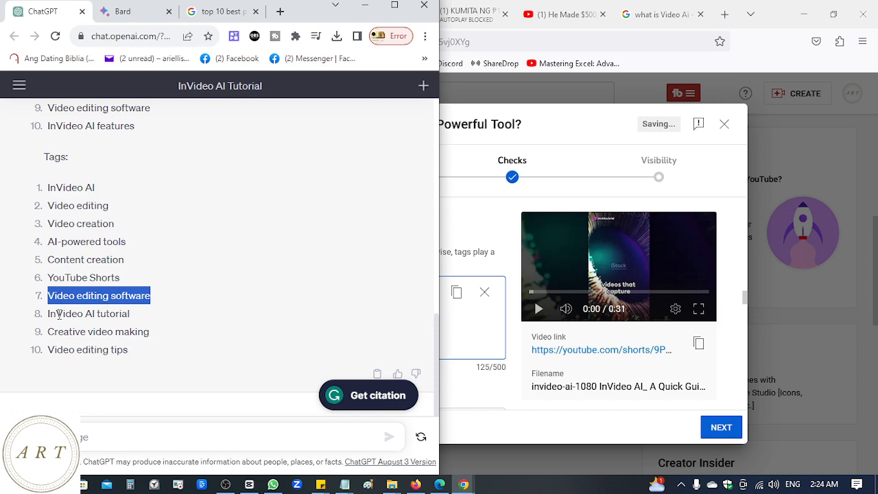
{"action": "left_click_drag", "start_coordinate": [48, 314], "coordinate": [169, 319]}
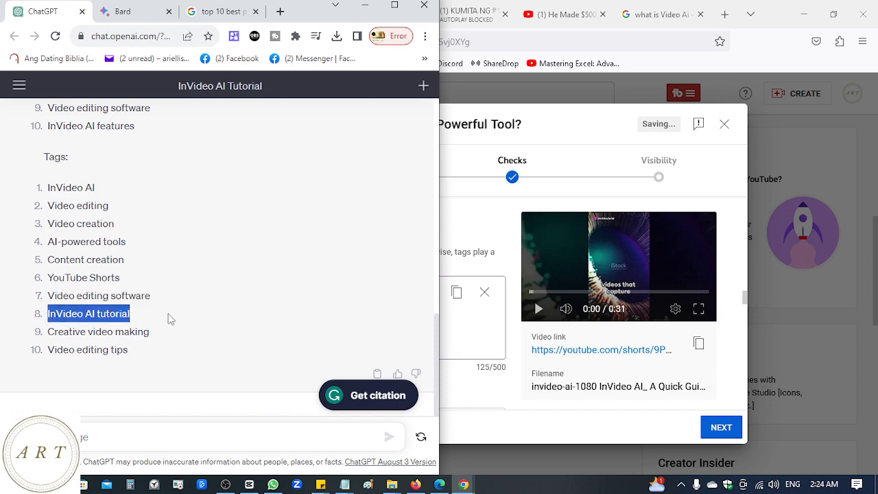
{"action": "key", "text": "ctrl+c"}
{"action": "key", "text": "alt+Tab"}
{"action": "key", "text": "ctrl+v"}
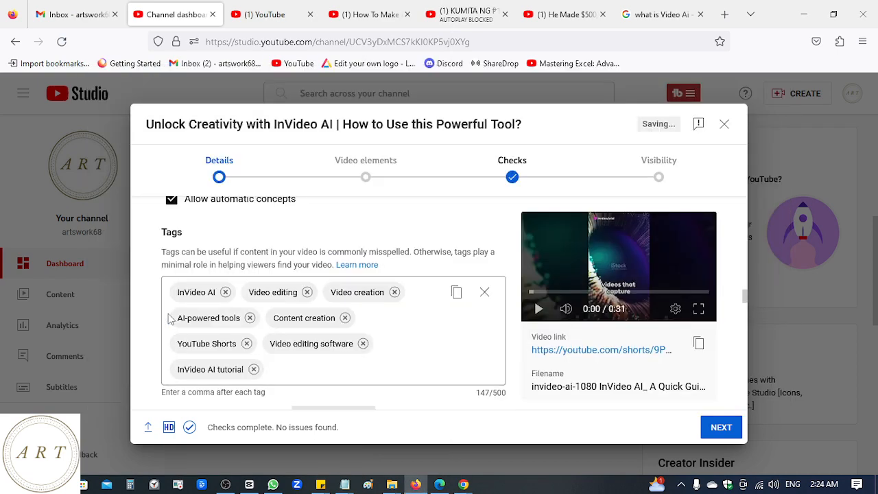
Copy "Creative video making" from ChatGPT's tag list, add it to the video's tags, and return to ChatGPT.
{"action": "key", "text": "alt+Tab"}
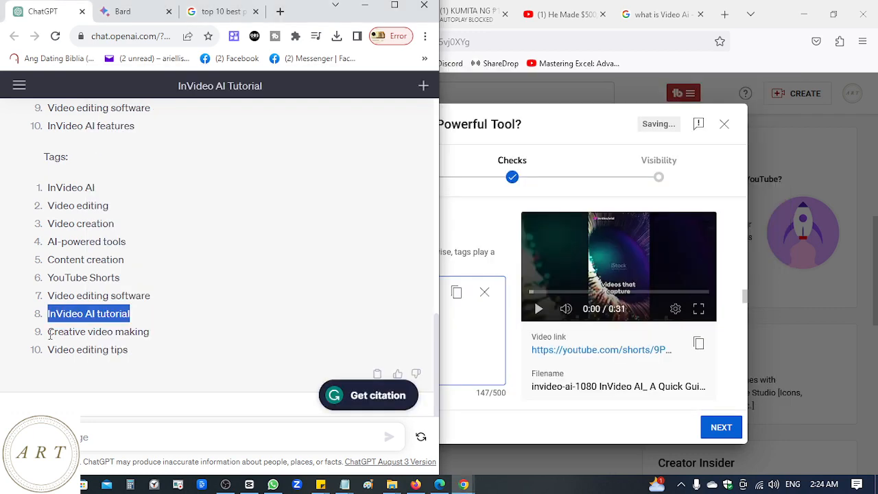
{"action": "left_click_drag", "start_coordinate": [50, 334], "coordinate": [183, 340]}
{"action": "key", "text": "ctrl+c"}
{"action": "key", "text": "alt+Tab"}
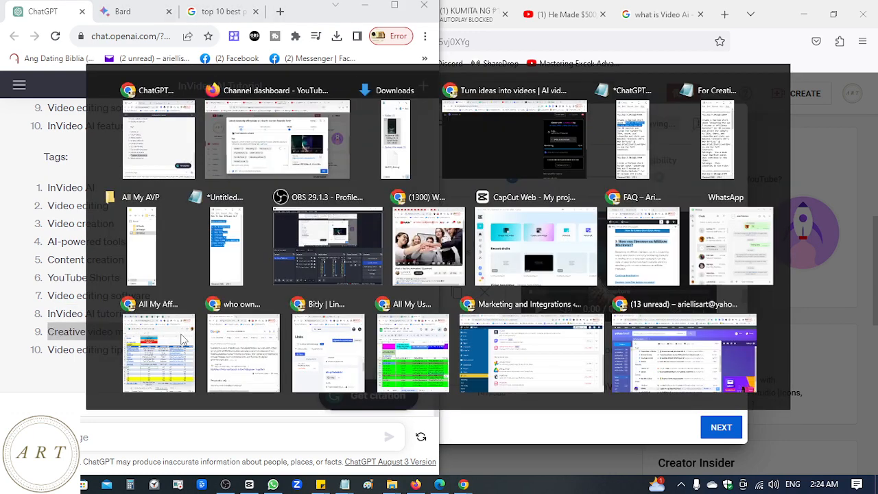
{"action": "key", "text": "ctrl+v"}
{"action": "key", "text": "alt+Tab"}
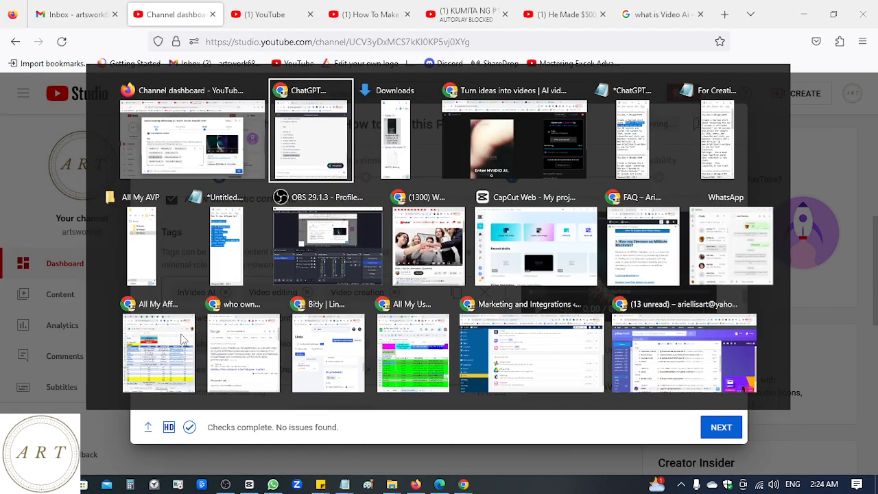
Copy "Video editing tips" from ChatGPT's tag list and add it to the video's tags.
{"action": "left_click_drag", "start_coordinate": [48, 352], "coordinate": [170, 354]}
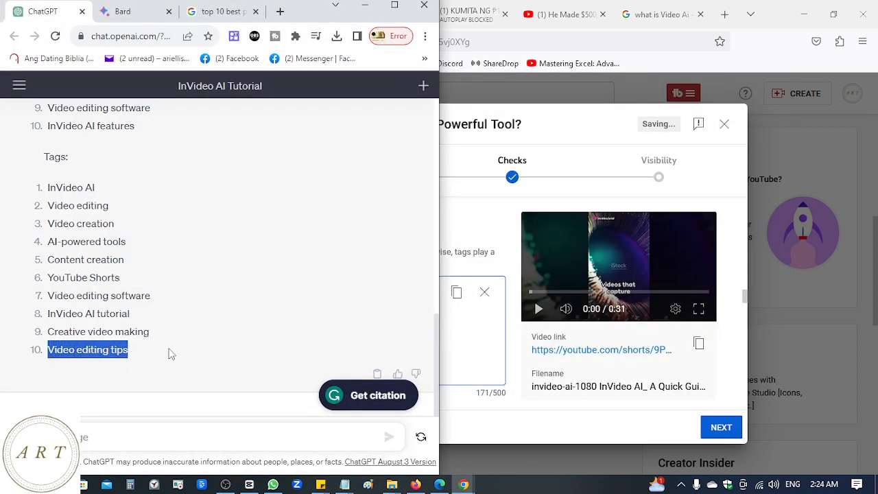
{"action": "key", "text": "ctrl+c"}
{"action": "key", "text": "alt+Tab"}
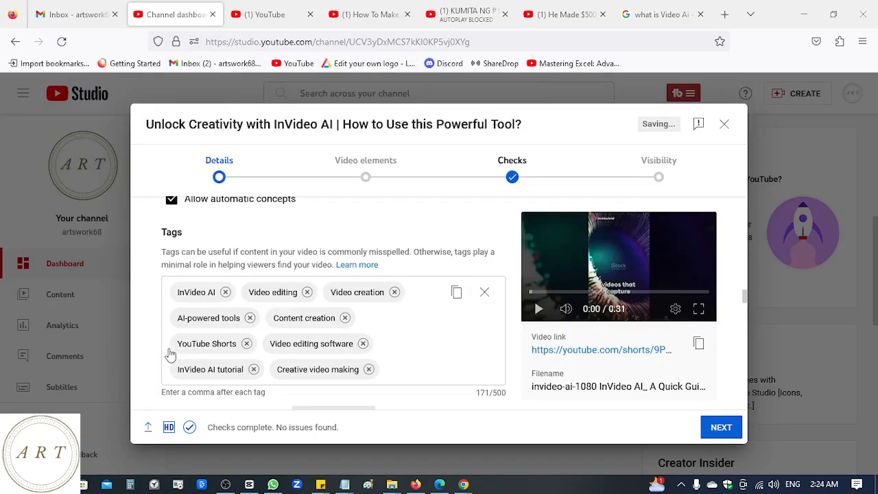
{"action": "key", "text": "ctrl+v"}
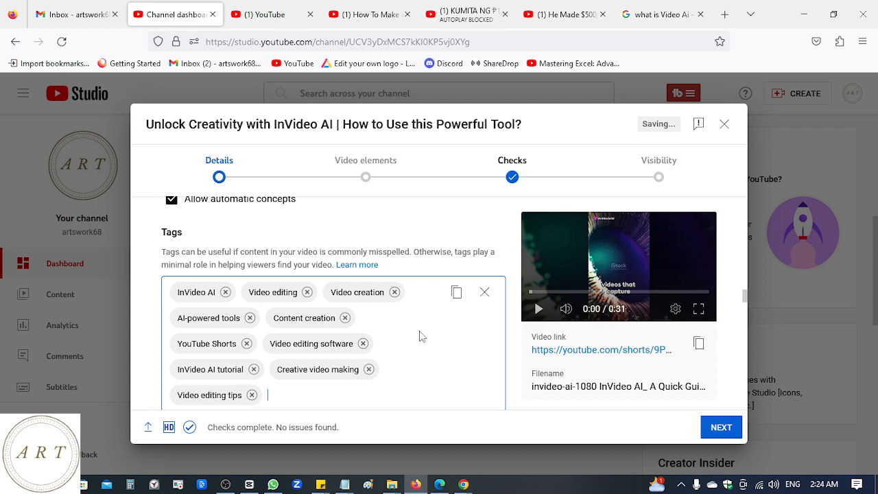
Review the remaining video details below the tags, from recommended tags, language and license to remixing, category and comments.
{"action": "scroll", "coordinate": [419, 331], "scroll_direction": "down", "scroll_amount": 2}
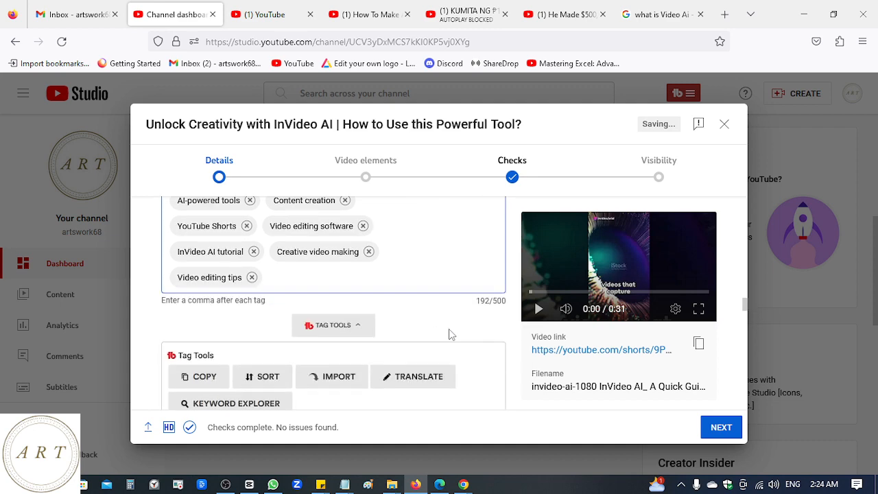
{"action": "scroll", "coordinate": [449, 329], "scroll_direction": "down", "scroll_amount": 3}
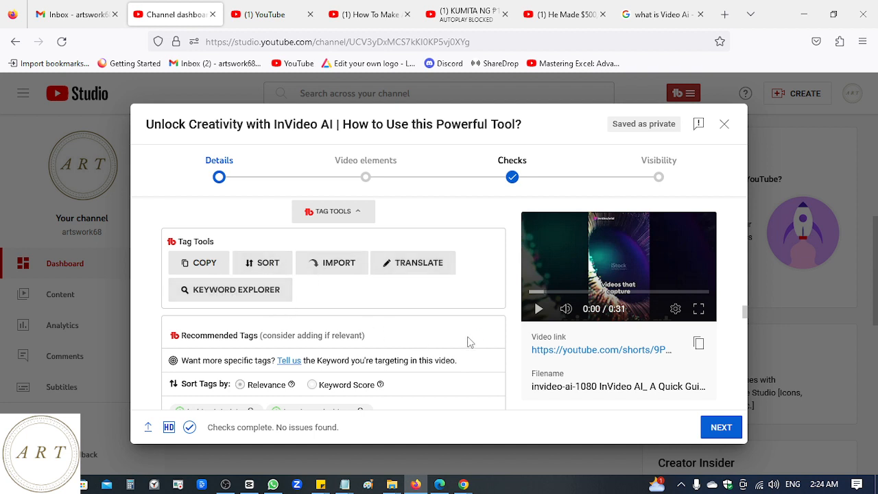
{"action": "scroll", "coordinate": [469, 342], "scroll_direction": "down", "scroll_amount": 3}
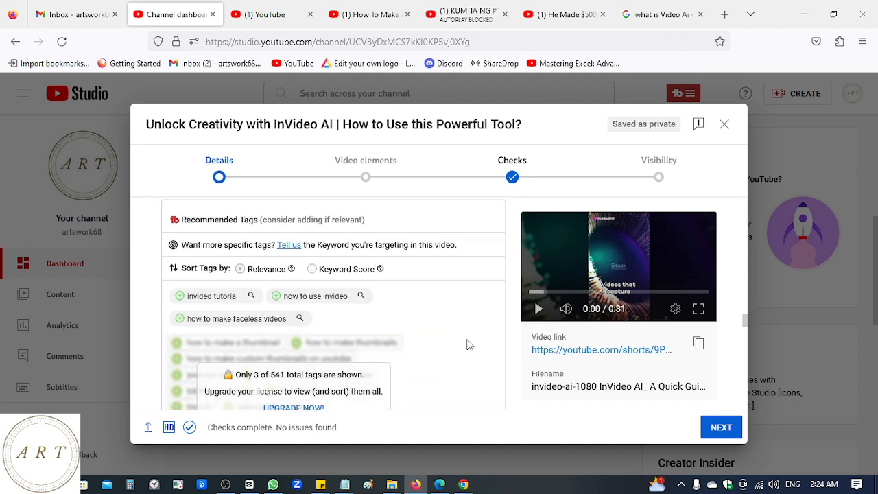
{"action": "scroll", "coordinate": [470, 344], "scroll_direction": "down", "scroll_amount": 4}
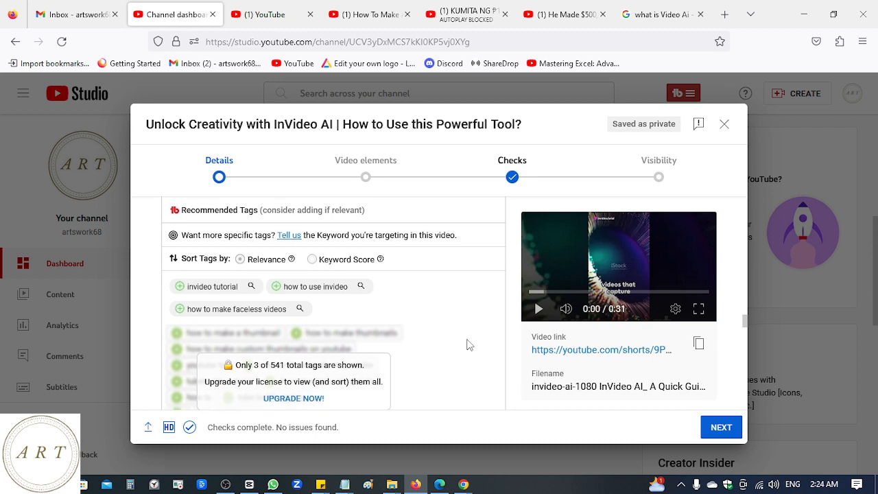
{"action": "scroll", "coordinate": [470, 345], "scroll_direction": "down", "scroll_amount": 2}
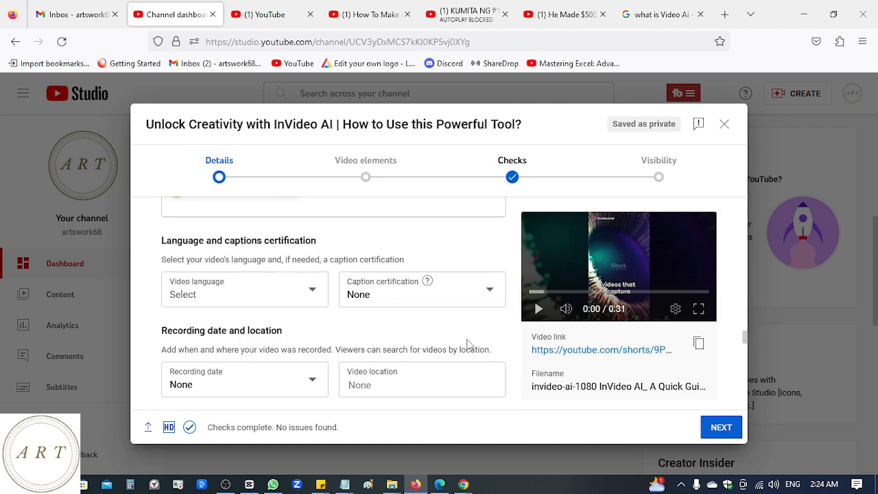
{"action": "scroll", "coordinate": [470, 344], "scroll_direction": "down", "scroll_amount": 5}
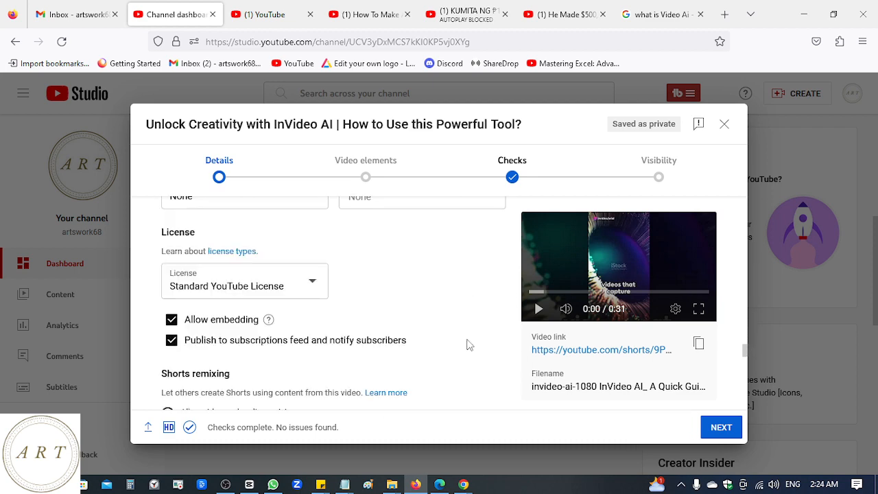
{"action": "scroll", "coordinate": [470, 344], "scroll_direction": "down", "scroll_amount": 4}
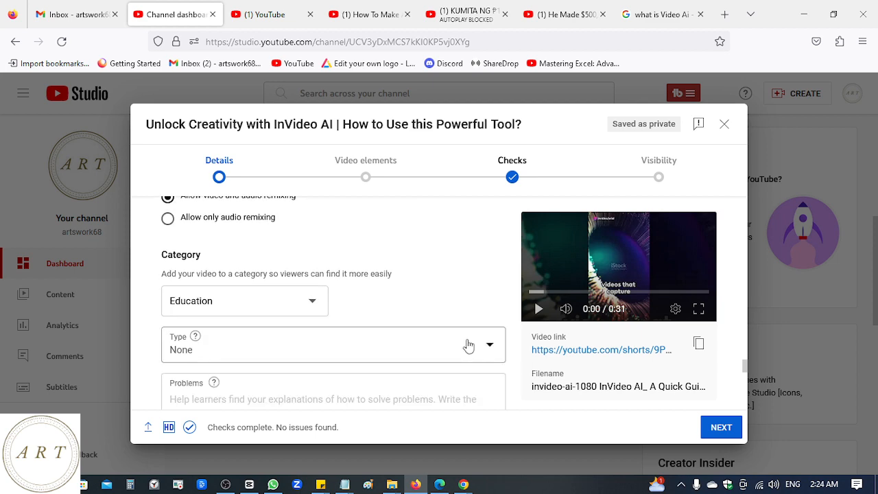
{"action": "scroll", "coordinate": [469, 345], "scroll_direction": "down", "scroll_amount": 3}
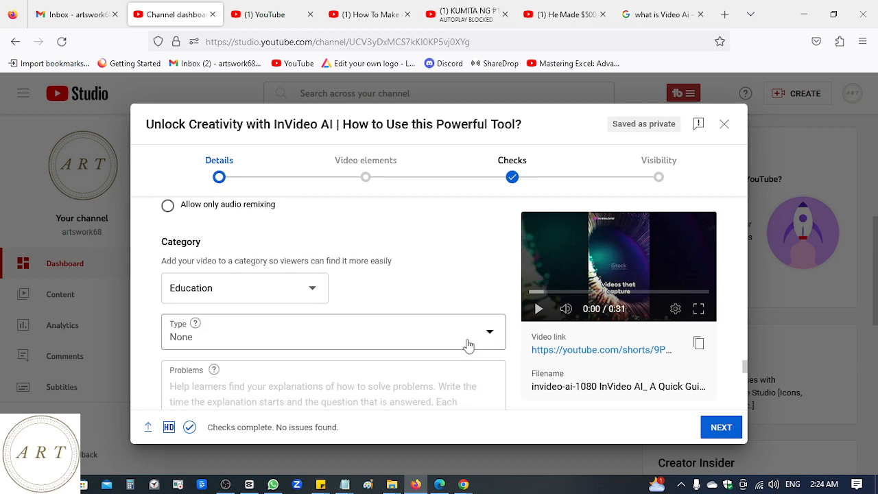
{"action": "scroll", "coordinate": [468, 345], "scroll_direction": "down", "scroll_amount": 3}
{"action": "scroll", "coordinate": [469, 345], "scroll_direction": "down", "scroll_amount": 3}
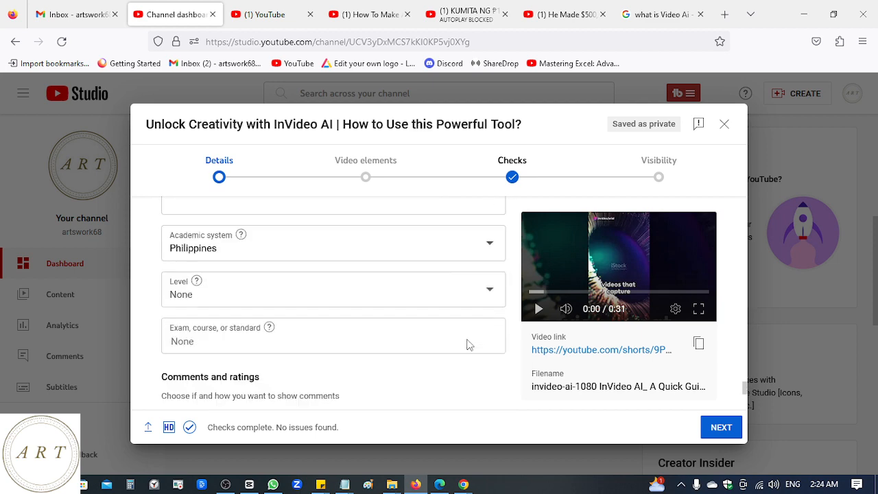
{"action": "scroll", "coordinate": [468, 345], "scroll_direction": "down", "scroll_amount": 3}
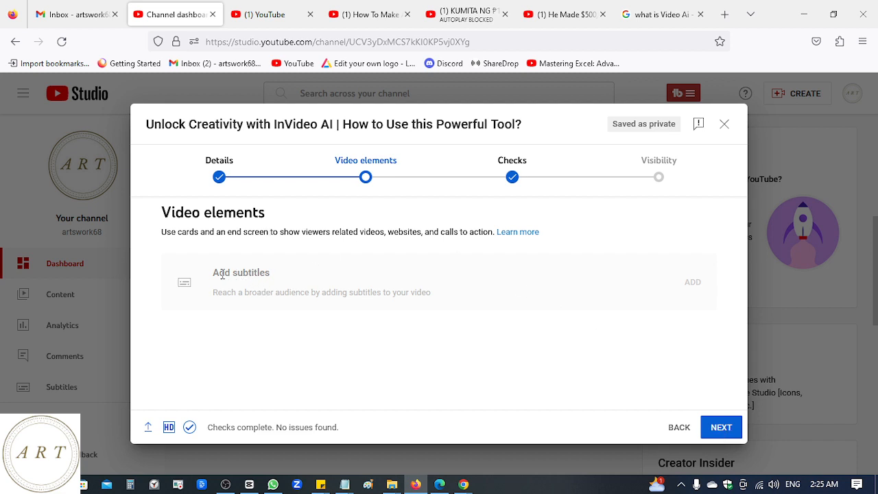
Advance through the Video elements and Checks stages to Visibility and set the video to Public.
{"action": "left_click", "coordinate": [722, 427]}
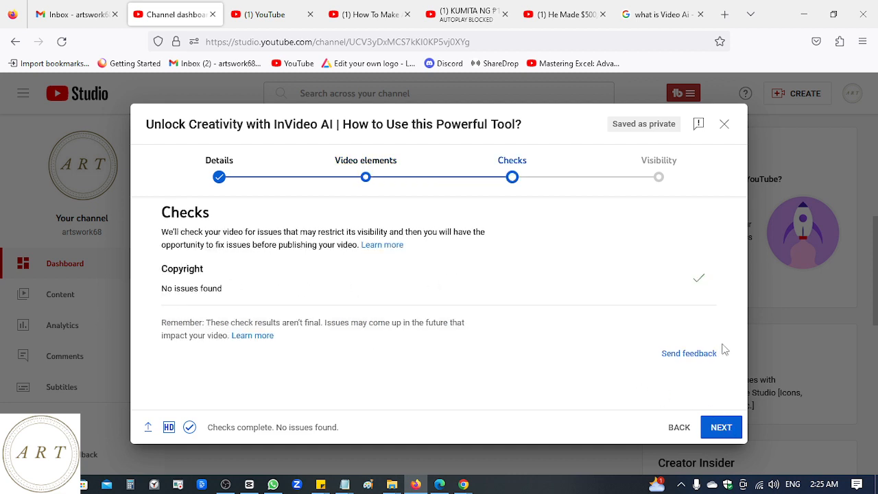
{"action": "left_click", "coordinate": [726, 428]}
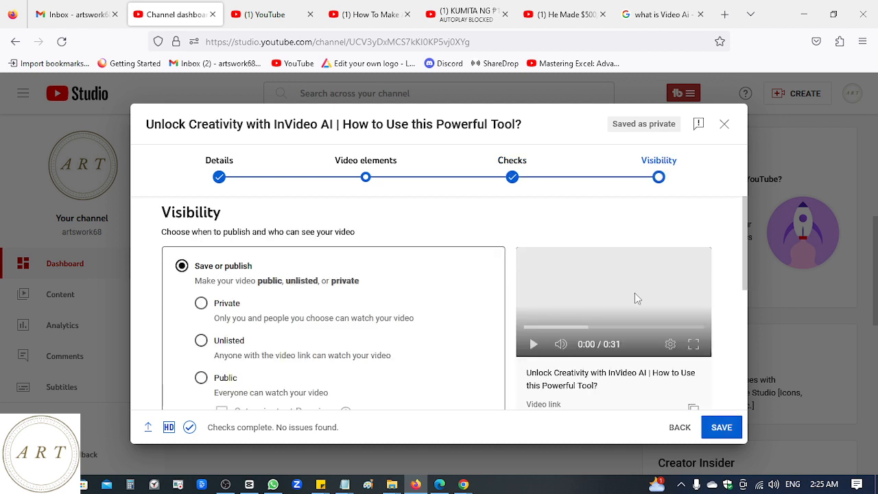
{"action": "left_click", "coordinate": [199, 382]}
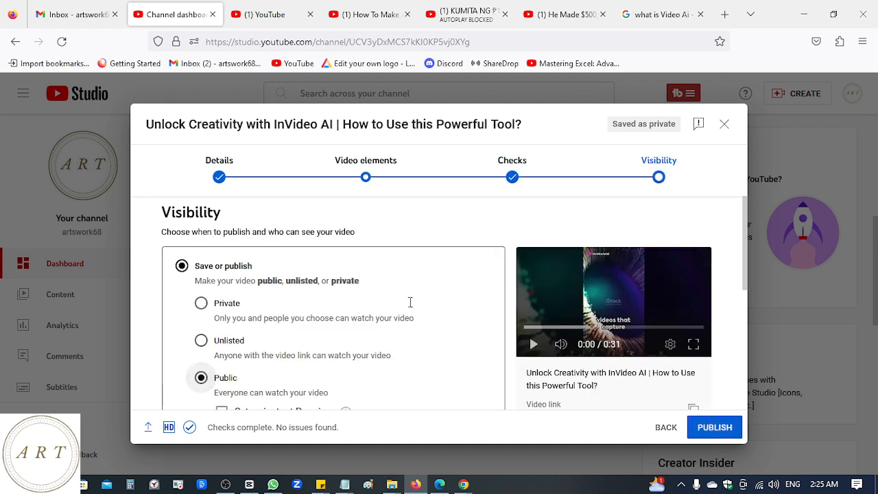
Schedule the video to go public on Sep 8, 2023 at 12:00 AM and dismiss the confirmation.
{"action": "scroll", "coordinate": [465, 307], "scroll_direction": "down", "scroll_amount": 5}
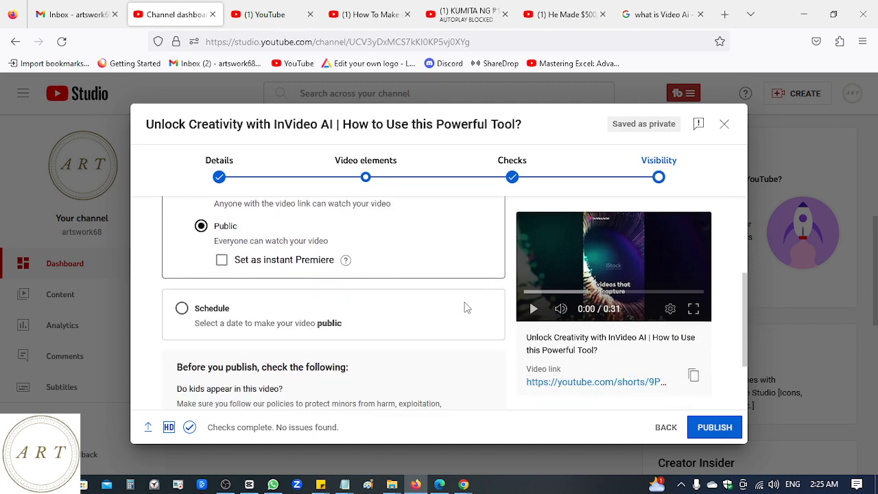
{"action": "scroll", "coordinate": [464, 307], "scroll_direction": "down", "scroll_amount": 2}
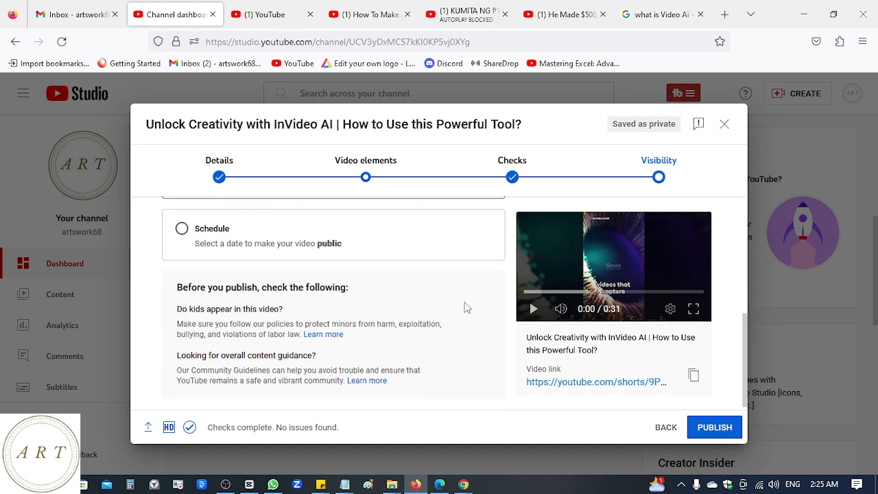
{"action": "scroll", "coordinate": [461, 306], "scroll_direction": "up", "scroll_amount": 1}
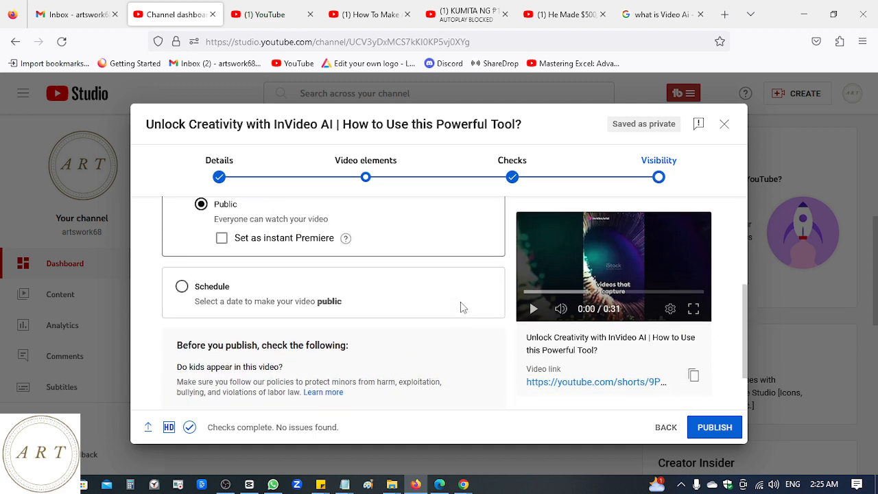
{"action": "left_click", "coordinate": [182, 288]}
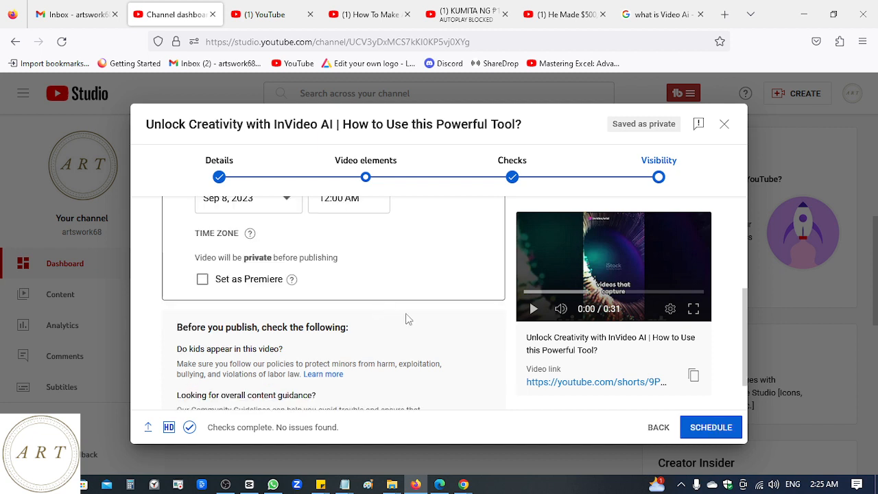
{"action": "scroll", "coordinate": [463, 321], "scroll_direction": "up", "scroll_amount": 1}
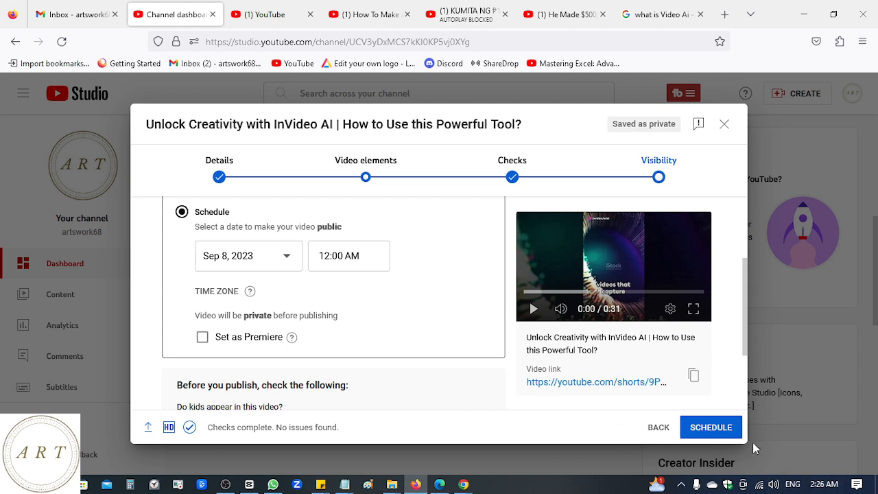
{"action": "left_click", "coordinate": [711, 427]}
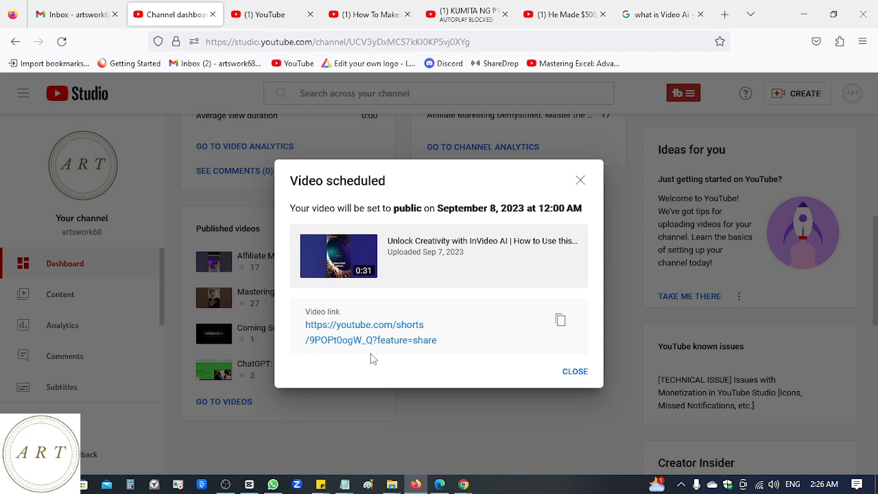
{"action": "left_click", "coordinate": [577, 374]}
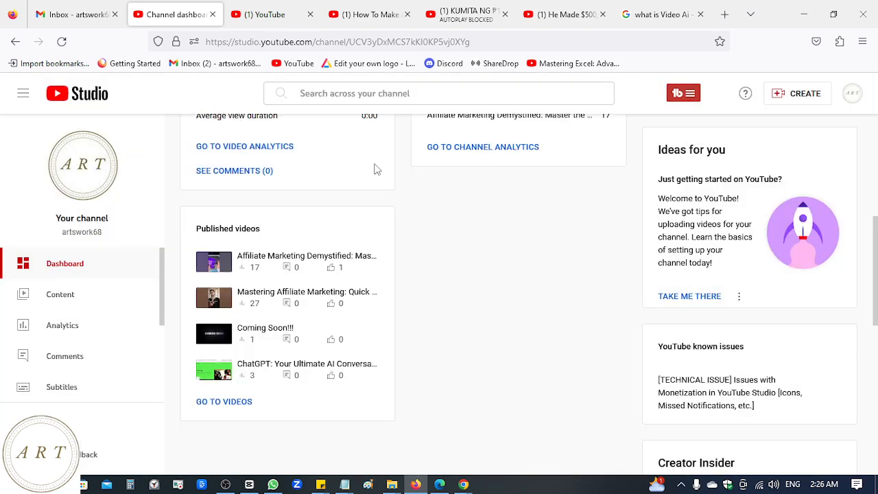
Examine the channel dashboard's latest performance, analytics and published videos, reloading the page to refresh them.
{"action": "scroll", "coordinate": [486, 241], "scroll_direction": "up", "scroll_amount": 1}
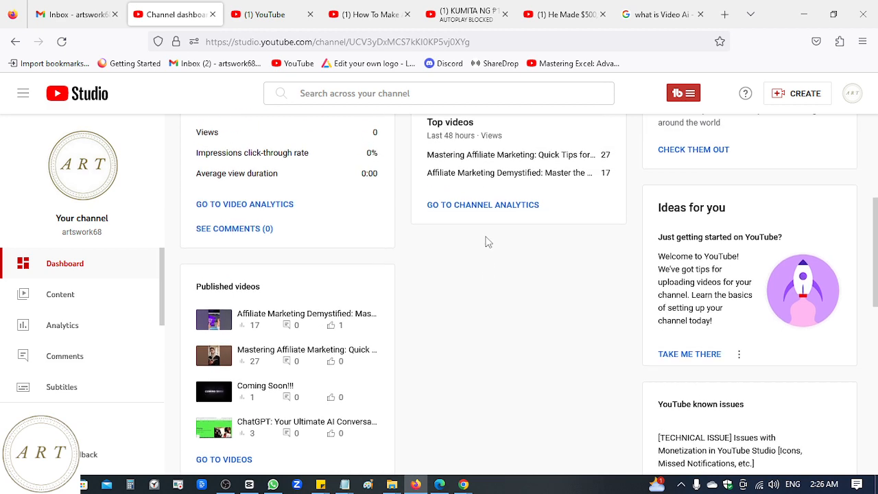
{"action": "scroll", "coordinate": [487, 309], "scroll_direction": "up", "scroll_amount": 4}
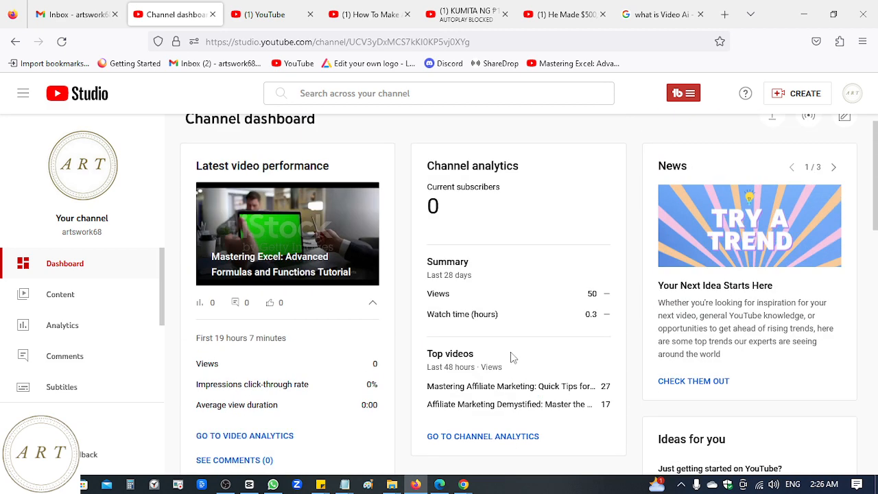
{"action": "scroll", "coordinate": [510, 355], "scroll_direction": "down", "scroll_amount": 3}
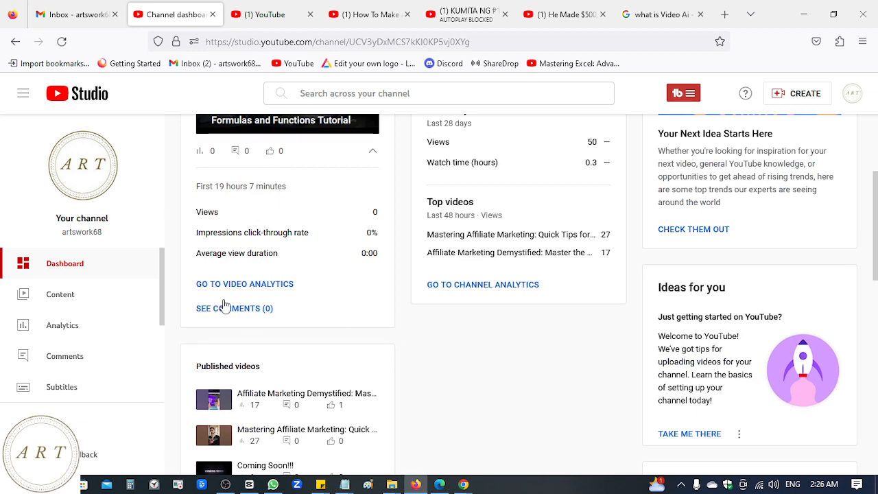
{"action": "scroll", "coordinate": [446, 361], "scroll_direction": "down", "scroll_amount": 1}
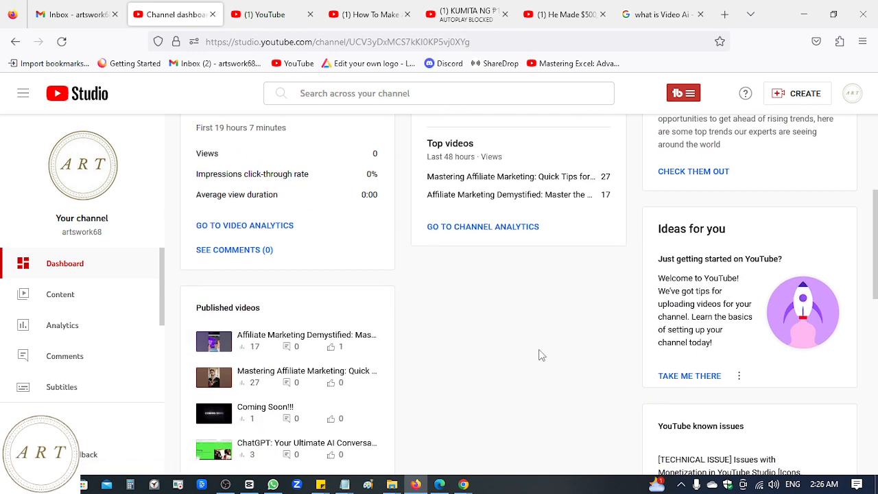
{"action": "left_click", "coordinate": [351, 47]}
{"action": "key", "text": "Escape"}
{"action": "key", "text": "F5"}
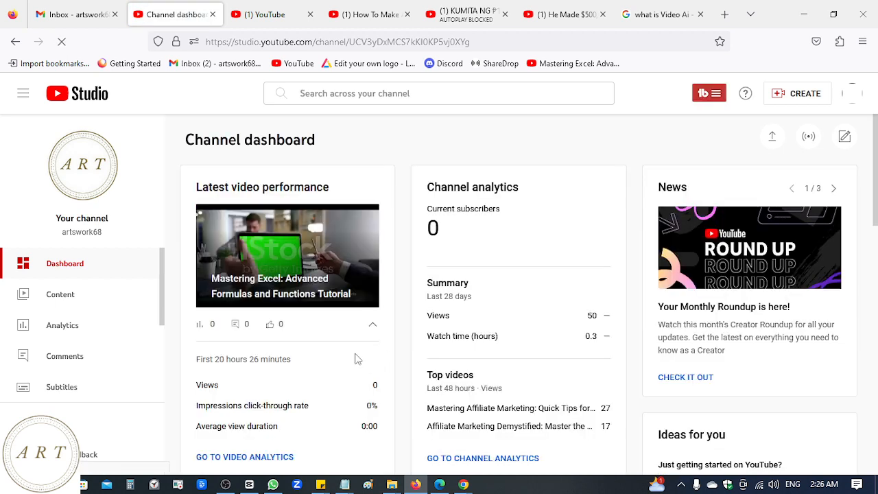
{"action": "scroll", "coordinate": [355, 359], "scroll_direction": "down", "scroll_amount": 3}
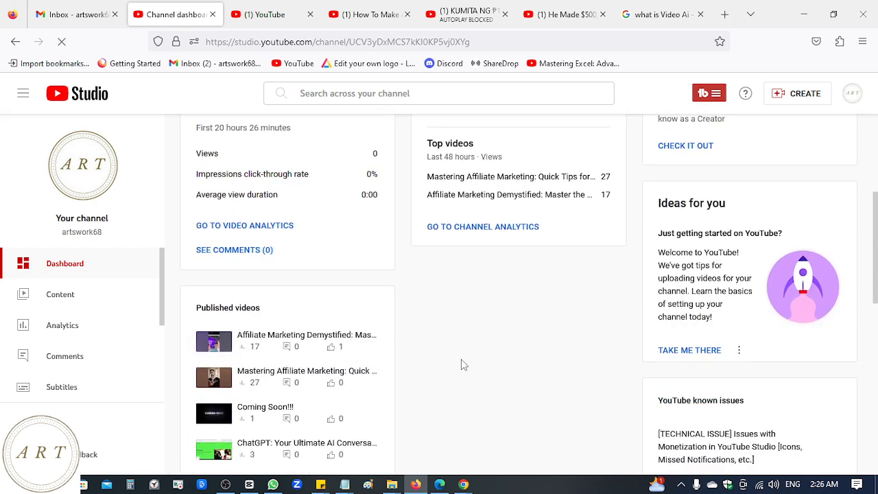
{"action": "scroll", "coordinate": [460, 363], "scroll_direction": "down", "scroll_amount": 2}
{"action": "scroll", "coordinate": [461, 368], "scroll_direction": "up", "scroll_amount": 5}
{"action": "scroll", "coordinate": [460, 368], "scroll_direction": "down", "scroll_amount": 3}
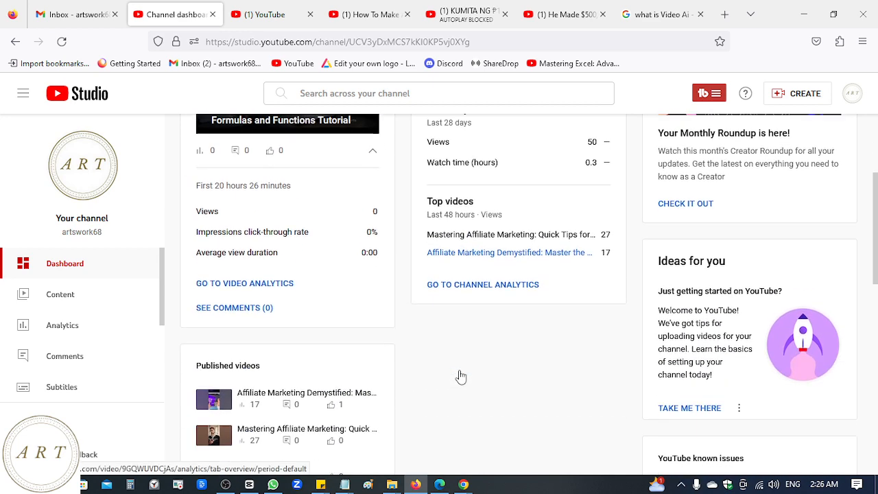
{"action": "scroll", "coordinate": [456, 382], "scroll_direction": "down", "scroll_amount": 2}
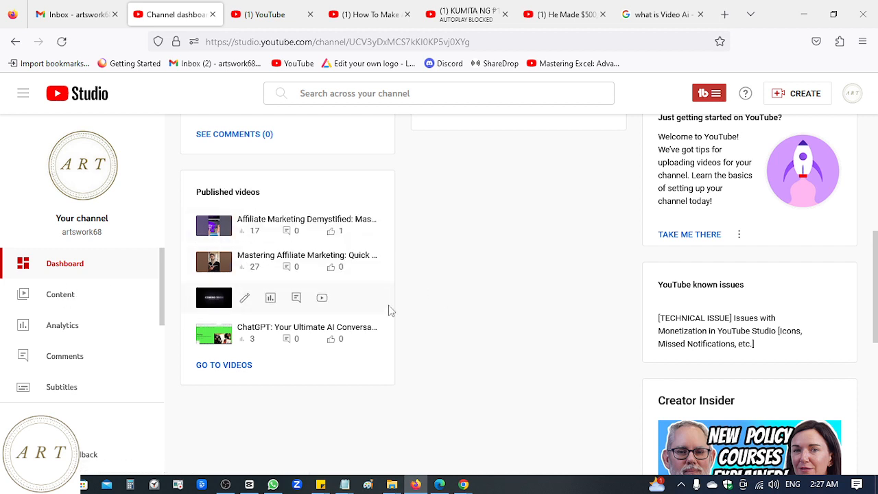
{"action": "scroll", "coordinate": [480, 304], "scroll_direction": "up", "scroll_amount": 2}
{"action": "scroll", "coordinate": [480, 306], "scroll_direction": "up", "scroll_amount": 3}
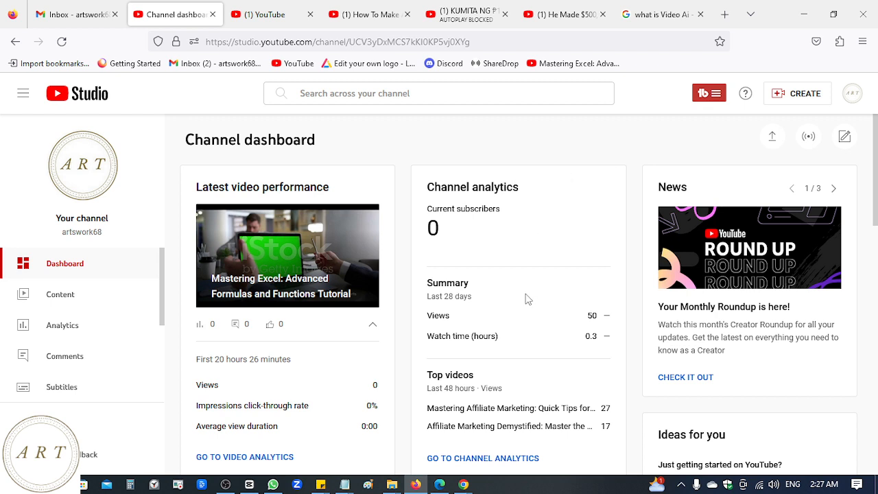
Switch to the WordPress window in Chrome and open the Ariellis ART Services website.
{"action": "mouse_move", "coordinate": [461, 485]}
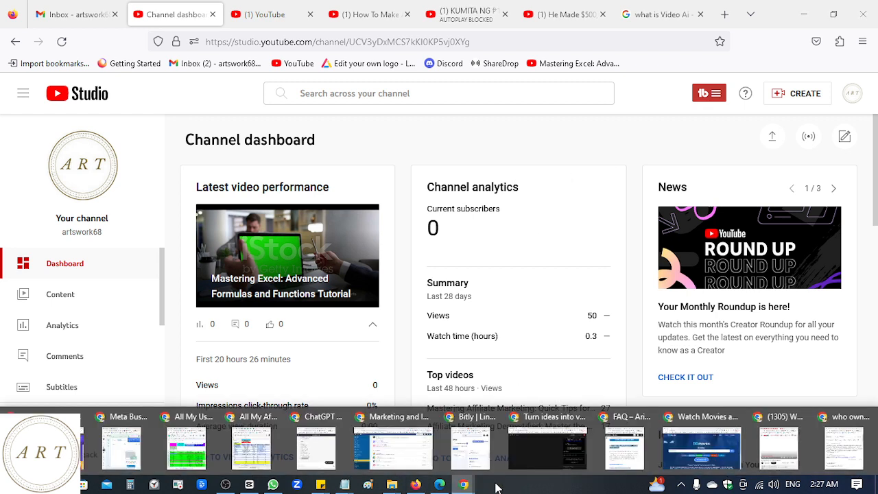
{"action": "left_click", "coordinate": [401, 453]}
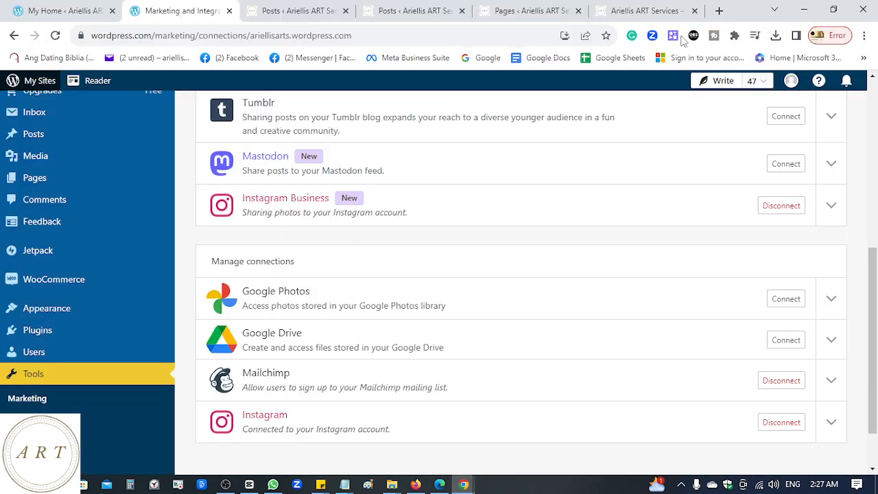
{"action": "left_click", "coordinate": [634, 12]}
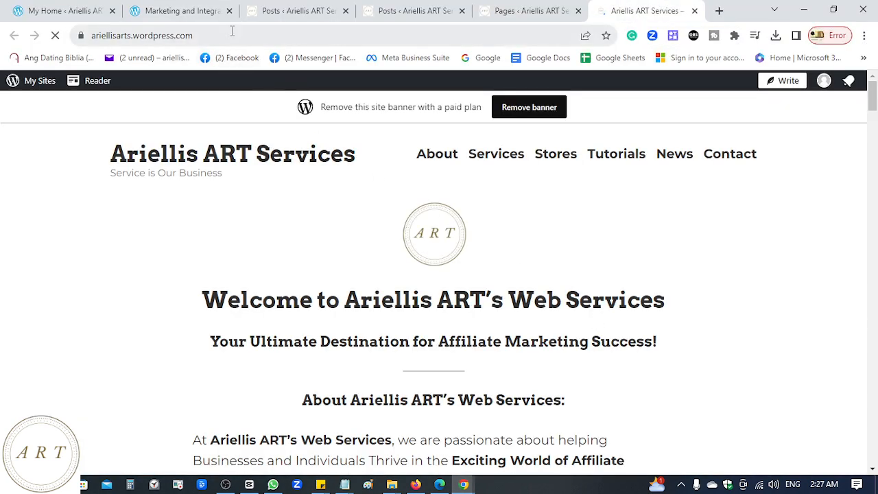
Open the Tutorials and News pages of the Ariellis ART Services site and look through the News & Updates posts.
{"action": "left_click_drag", "start_coordinate": [232, 31], "coordinate": [64, 33]}
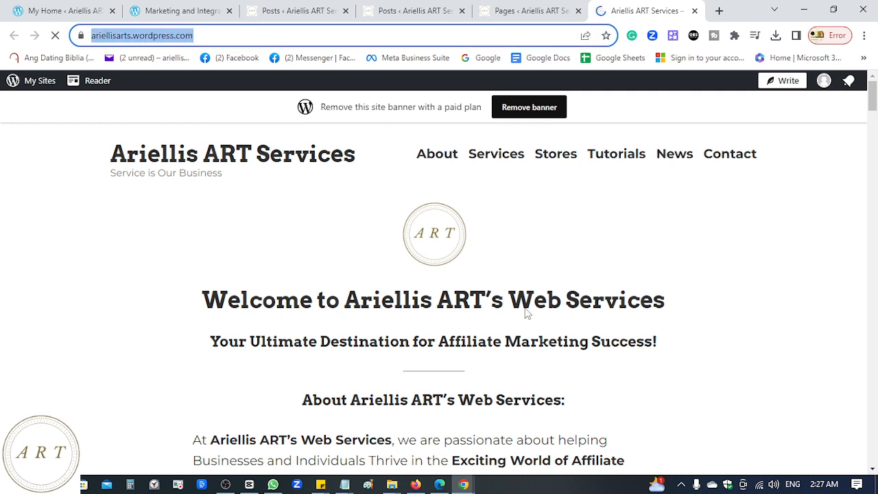
{"action": "left_click", "coordinate": [619, 157]}
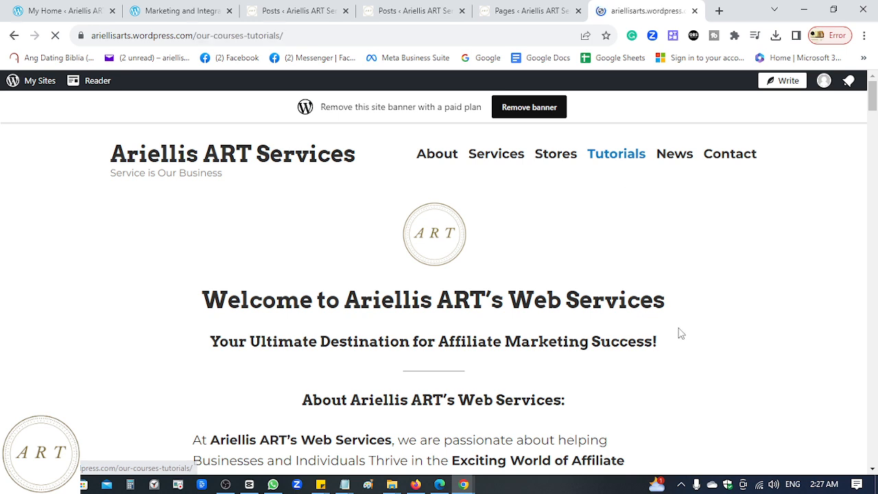
{"action": "left_click", "coordinate": [675, 157]}
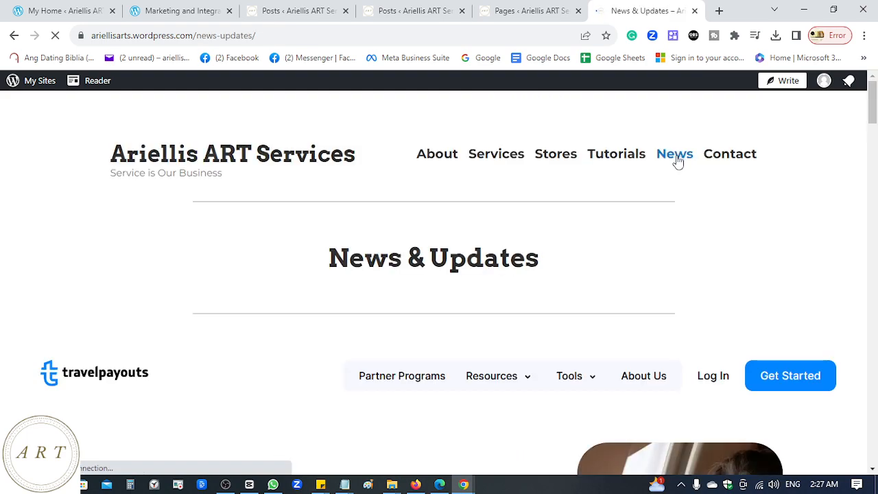
{"action": "scroll", "coordinate": [665, 281], "scroll_direction": "down", "scroll_amount": 4}
{"action": "scroll", "coordinate": [665, 280], "scroll_direction": "down", "scroll_amount": 8}
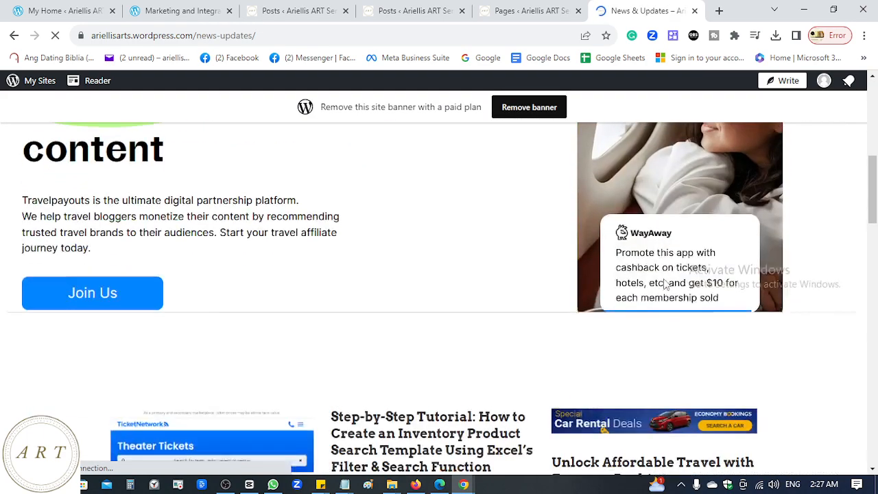
{"action": "scroll", "coordinate": [384, 269], "scroll_direction": "up", "scroll_amount": 2}
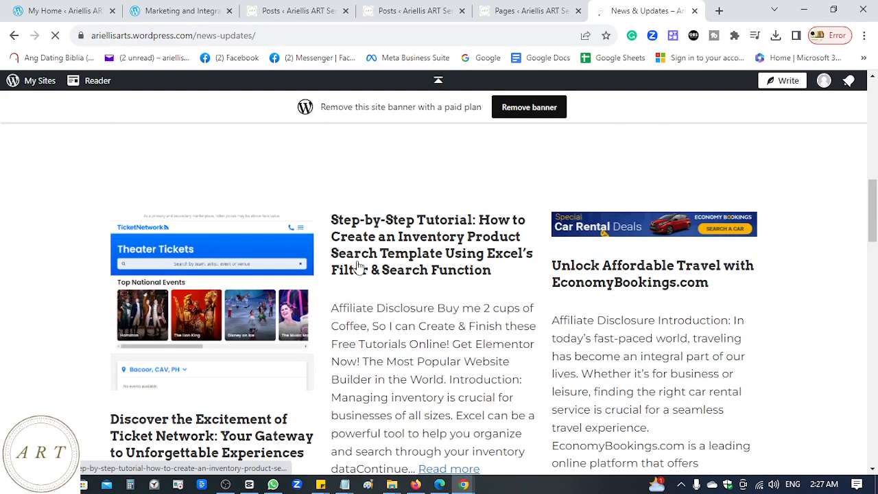
{"action": "scroll", "coordinate": [635, 297], "scroll_direction": "down", "scroll_amount": 5}
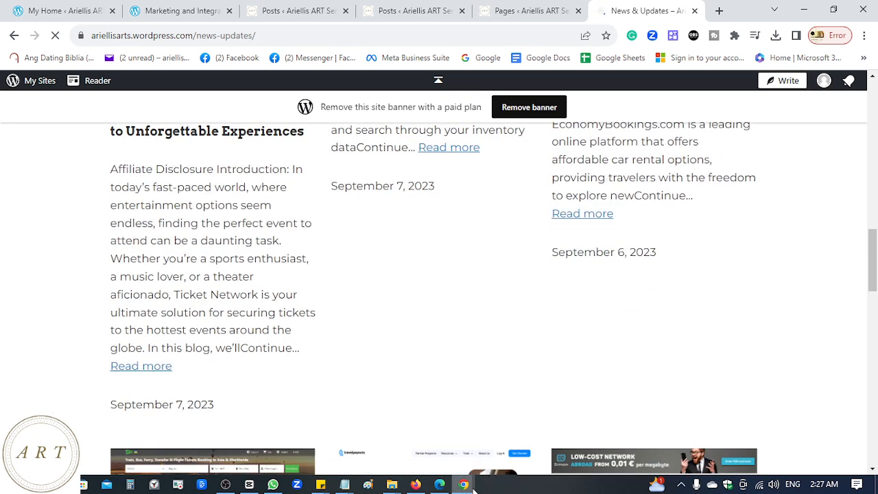
Switch to the Chrome window with YouTube, open the signed-in account's channel in a new tab and place it last.
{"action": "mouse_move", "coordinate": [463, 484]}
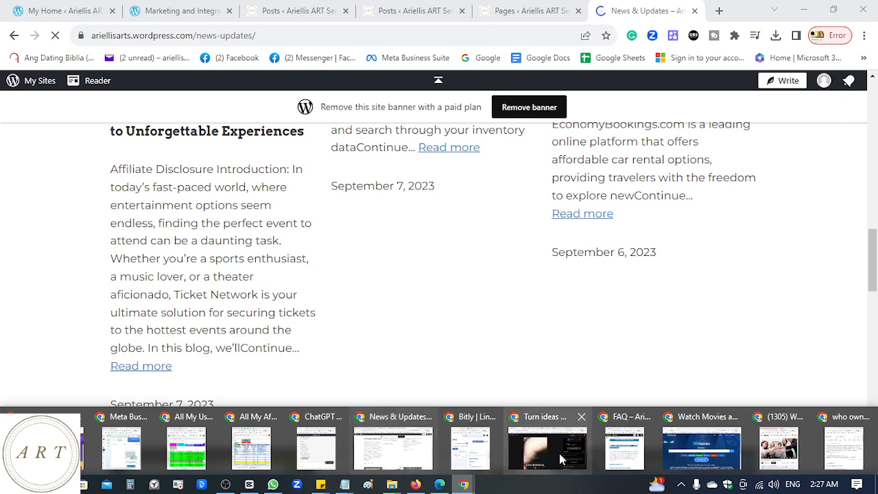
{"action": "mouse_move", "coordinate": [565, 458]}
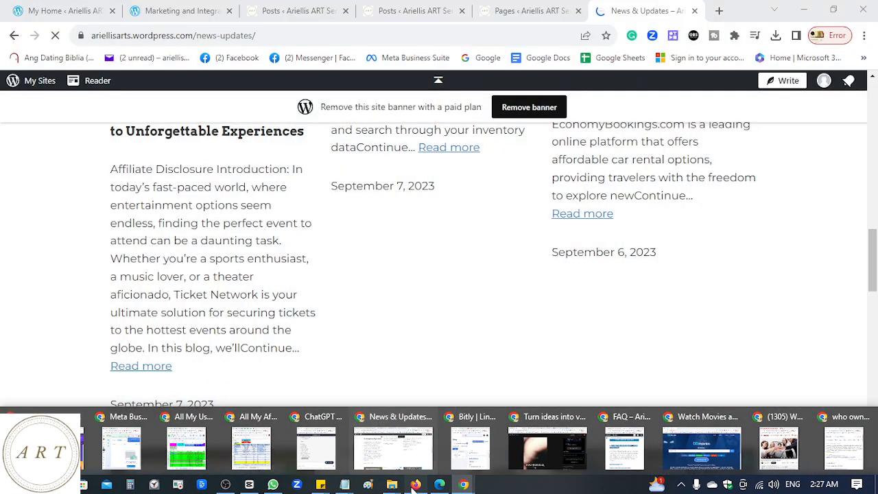
{"action": "left_click", "coordinate": [415, 484]}
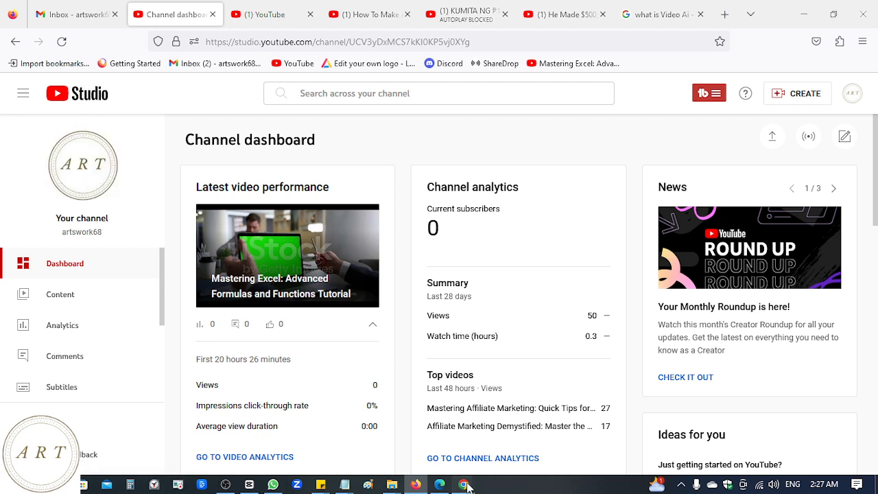
{"action": "mouse_move", "coordinate": [466, 486]}
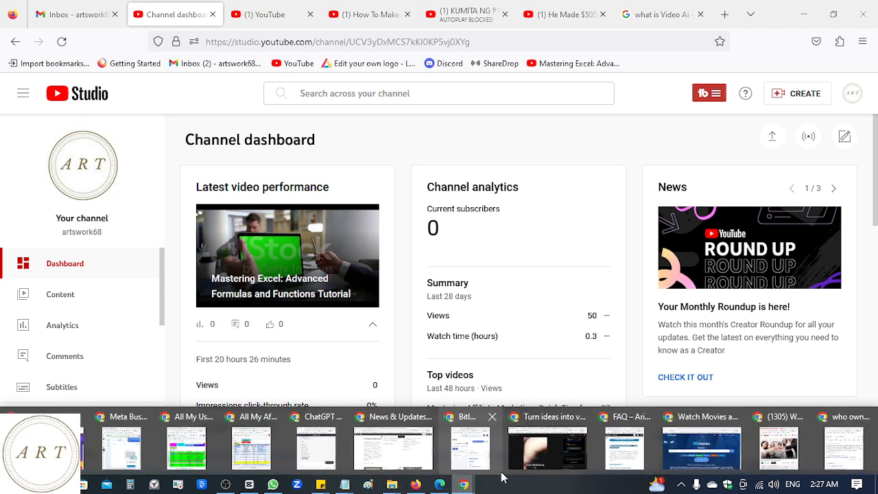
{"action": "left_click", "coordinate": [781, 449]}
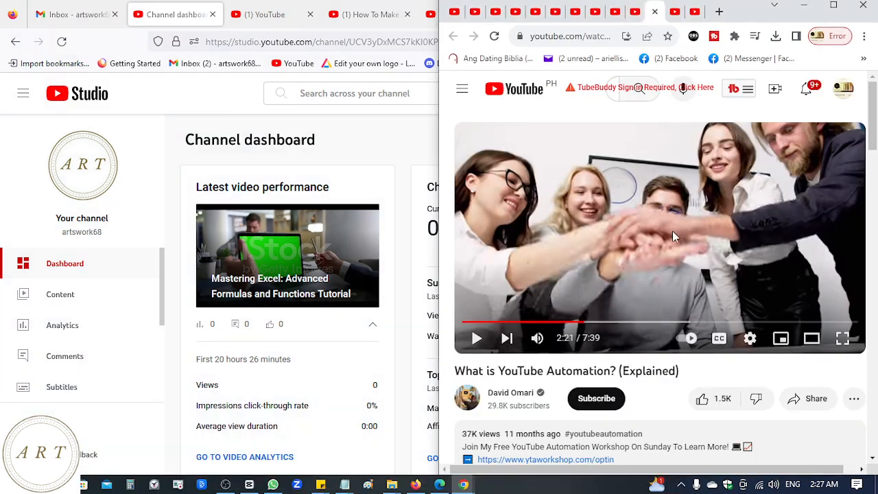
{"action": "left_click", "coordinate": [843, 95]}
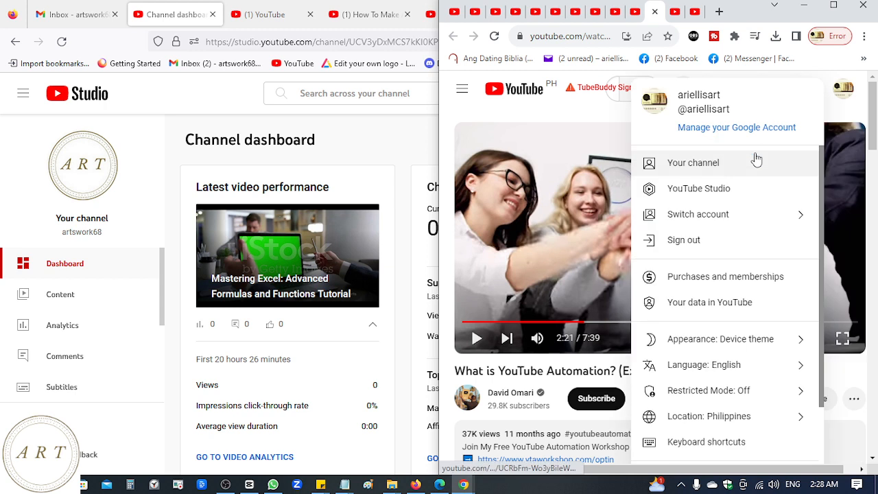
{"action": "middle_click", "coordinate": [705, 169]}
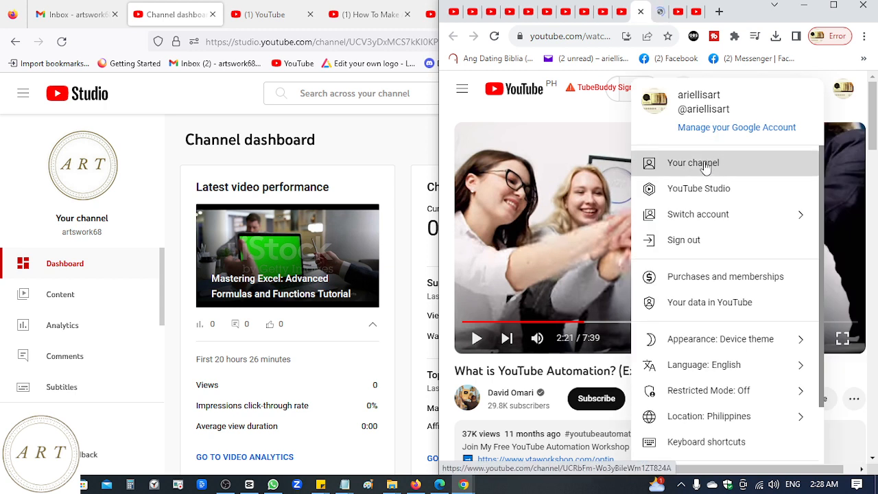
{"action": "left_click", "coordinate": [659, 12]}
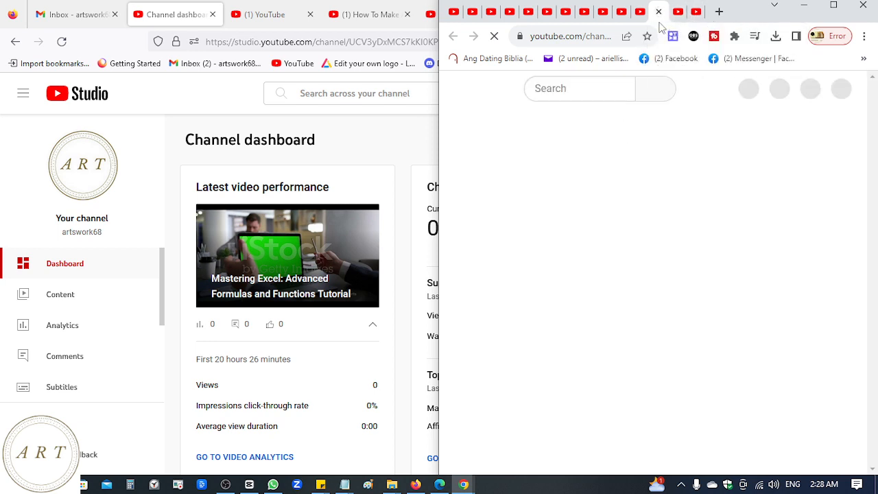
{"action": "left_click", "coordinate": [696, 21]}
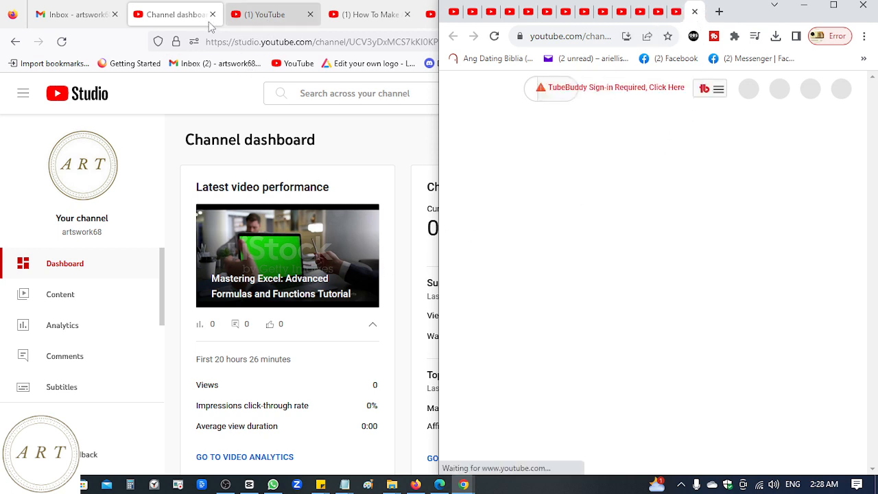
Tile the Firefox YouTube Studio window beside the channel page and pause the channel's ClickBankTutorials trailer.
{"action": "left_click", "coordinate": [182, 17]}
{"action": "key", "text": "super+Left"}
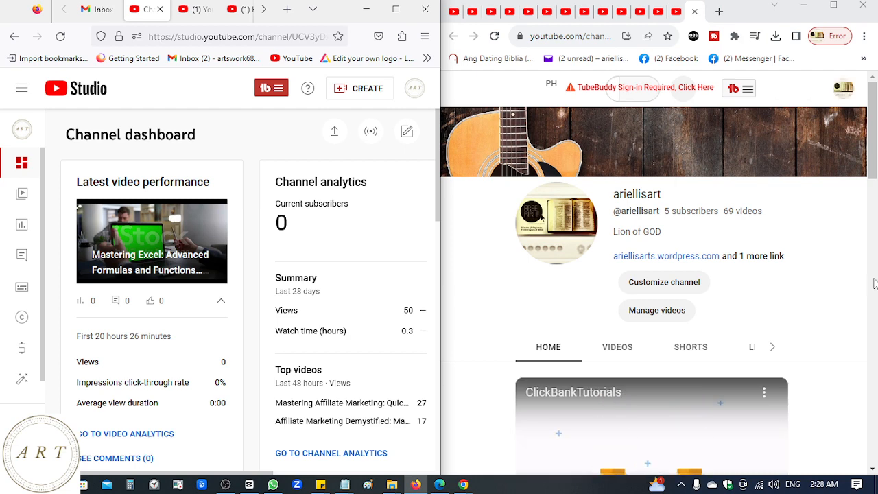
{"action": "scroll", "coordinate": [837, 271], "scroll_direction": "down", "scroll_amount": 1}
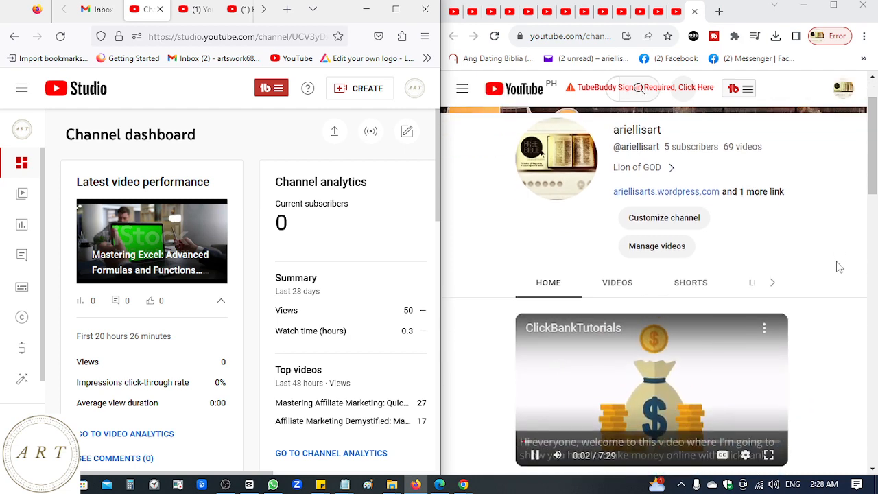
{"action": "left_click", "coordinate": [533, 454]}
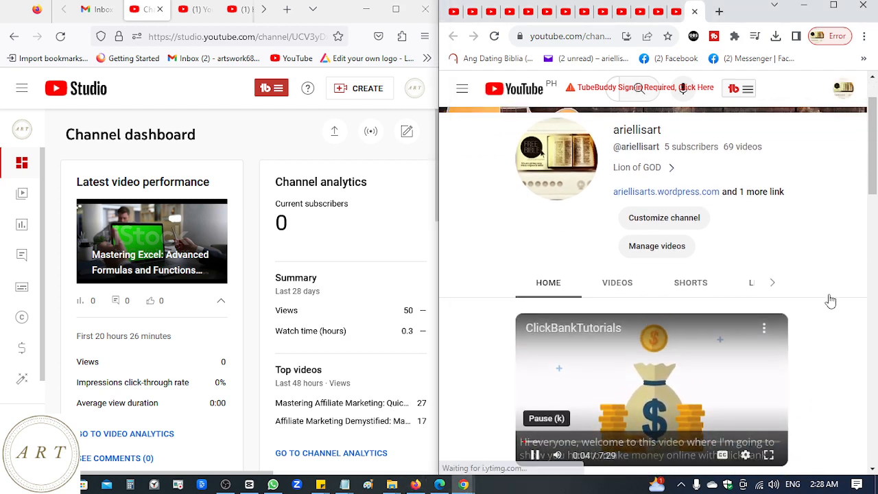
{"action": "scroll", "coordinate": [829, 276], "scroll_direction": "up", "scroll_amount": 1}
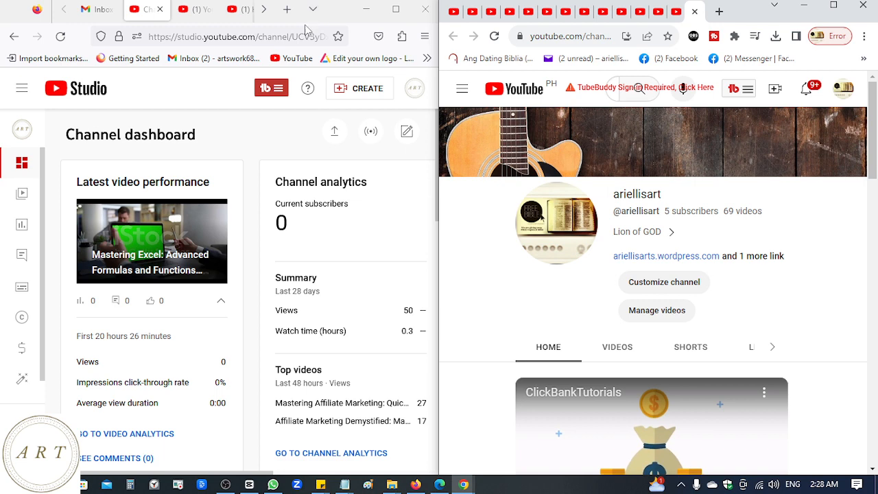
Open a new Firefox tab and close the "what is Video Ai" Google search tab.
{"action": "left_click", "coordinate": [285, 32]}
{"action": "left_click", "coordinate": [263, 10]}
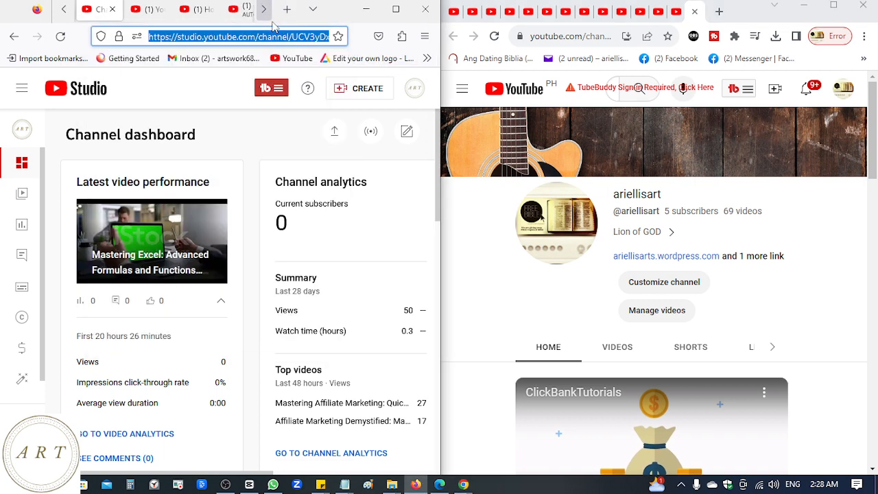
{"action": "left_click", "coordinate": [287, 9]}
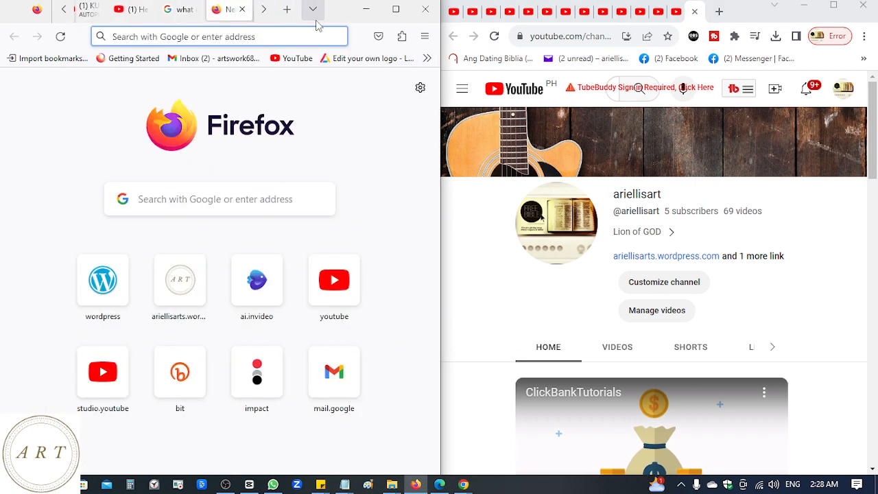
{"action": "left_click", "coordinate": [184, 12]}
{"action": "left_click", "coordinate": [193, 9]}
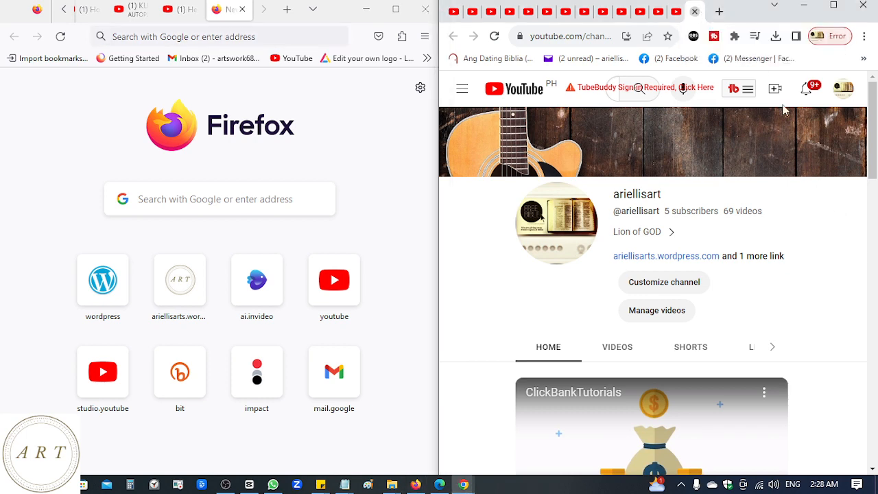
Close the channel page tab, and show the video "How I Make Faceless YouTube Videos in 5 Minutes with AI", skipping its ad.
{"action": "left_click", "coordinate": [694, 12]}
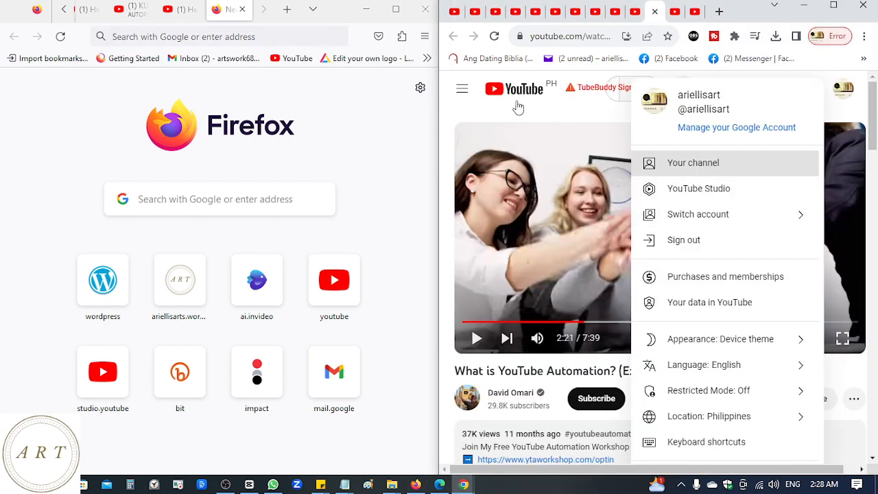
{"action": "left_click", "coordinate": [449, 120]}
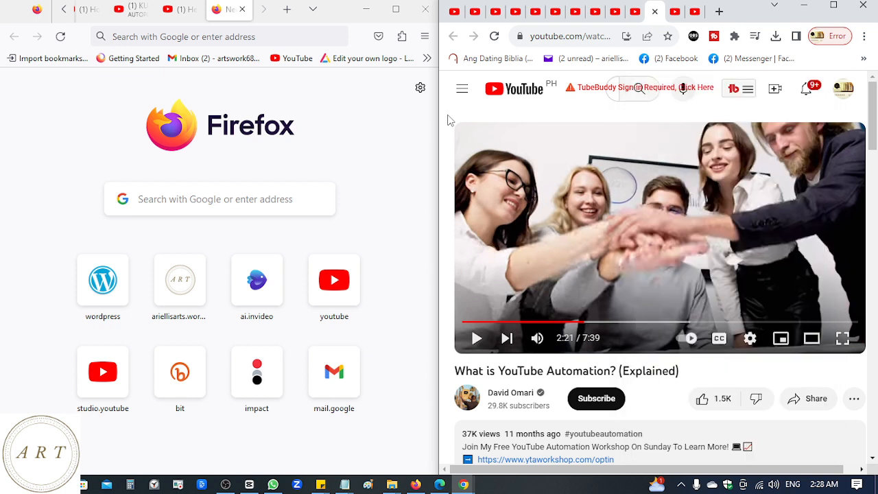
{"action": "left_click", "coordinate": [695, 12]}
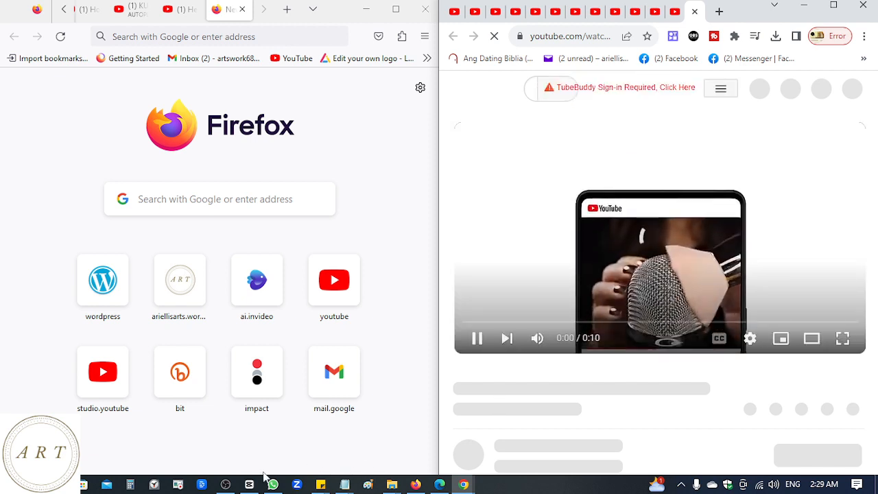
{"action": "left_click", "coordinate": [478, 339]}
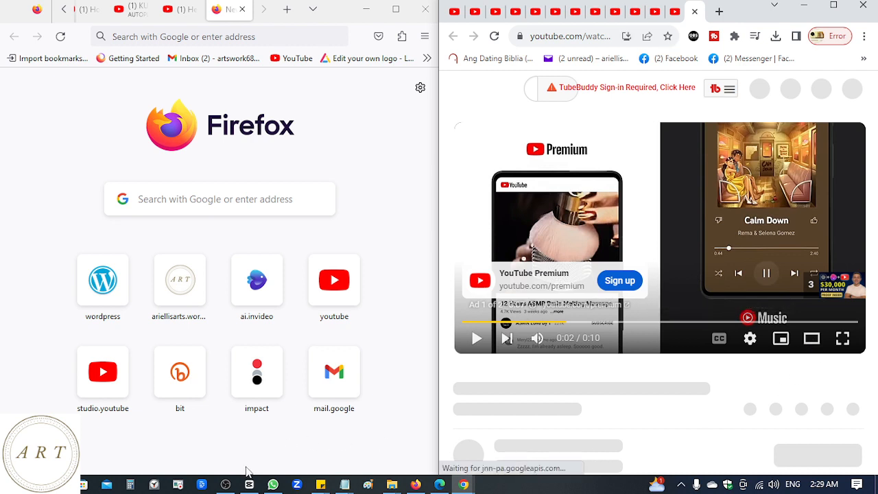
{"action": "mouse_move", "coordinate": [230, 487]}
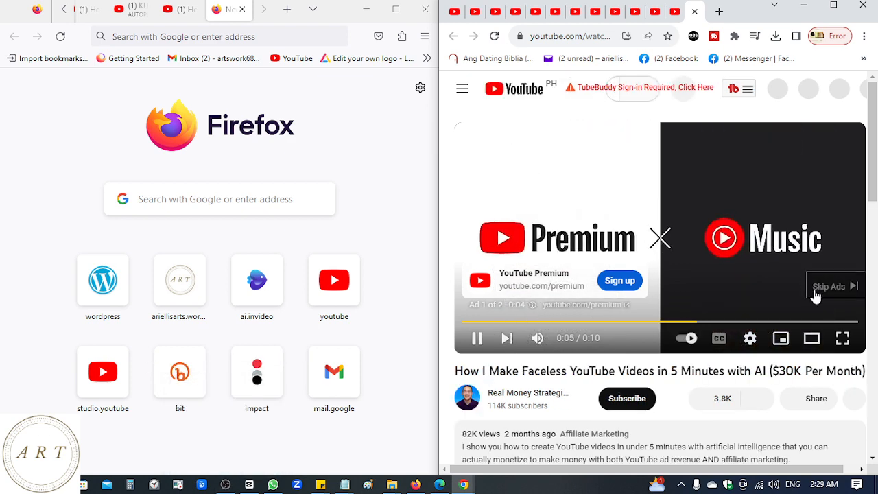
{"action": "left_click", "coordinate": [815, 294]}
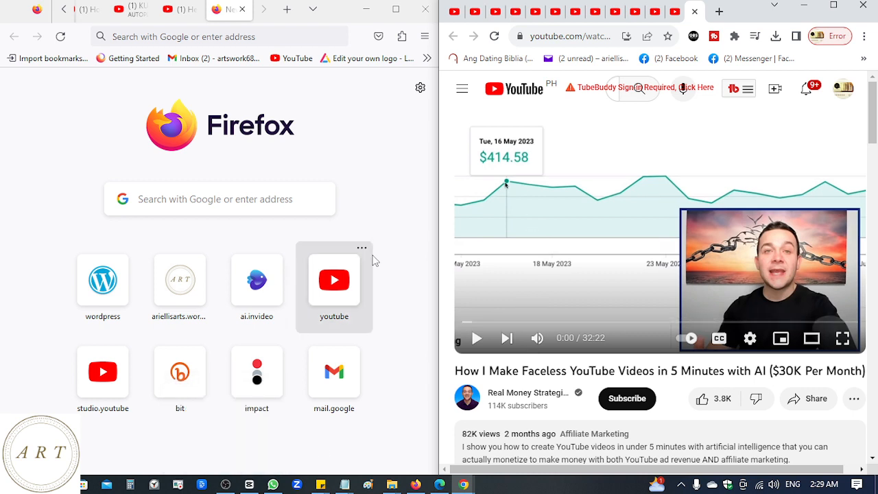
Switch to the OBS Studio window.
{"action": "left_click", "coordinate": [227, 485]}
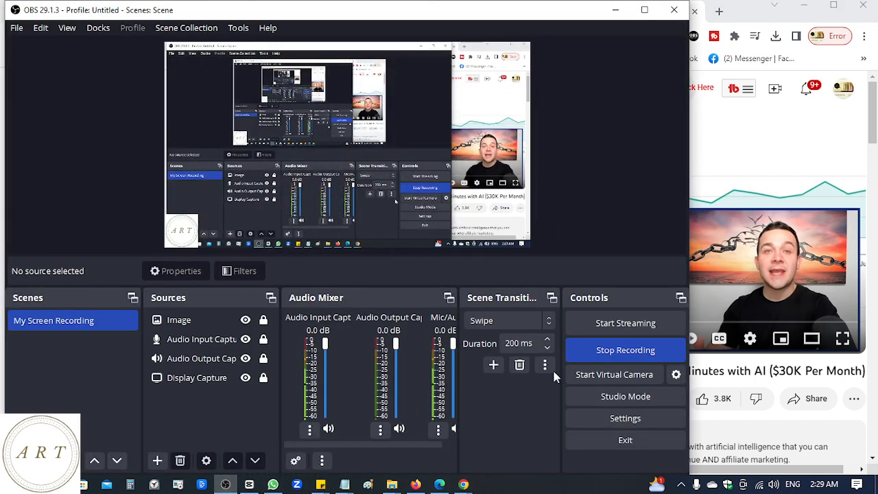